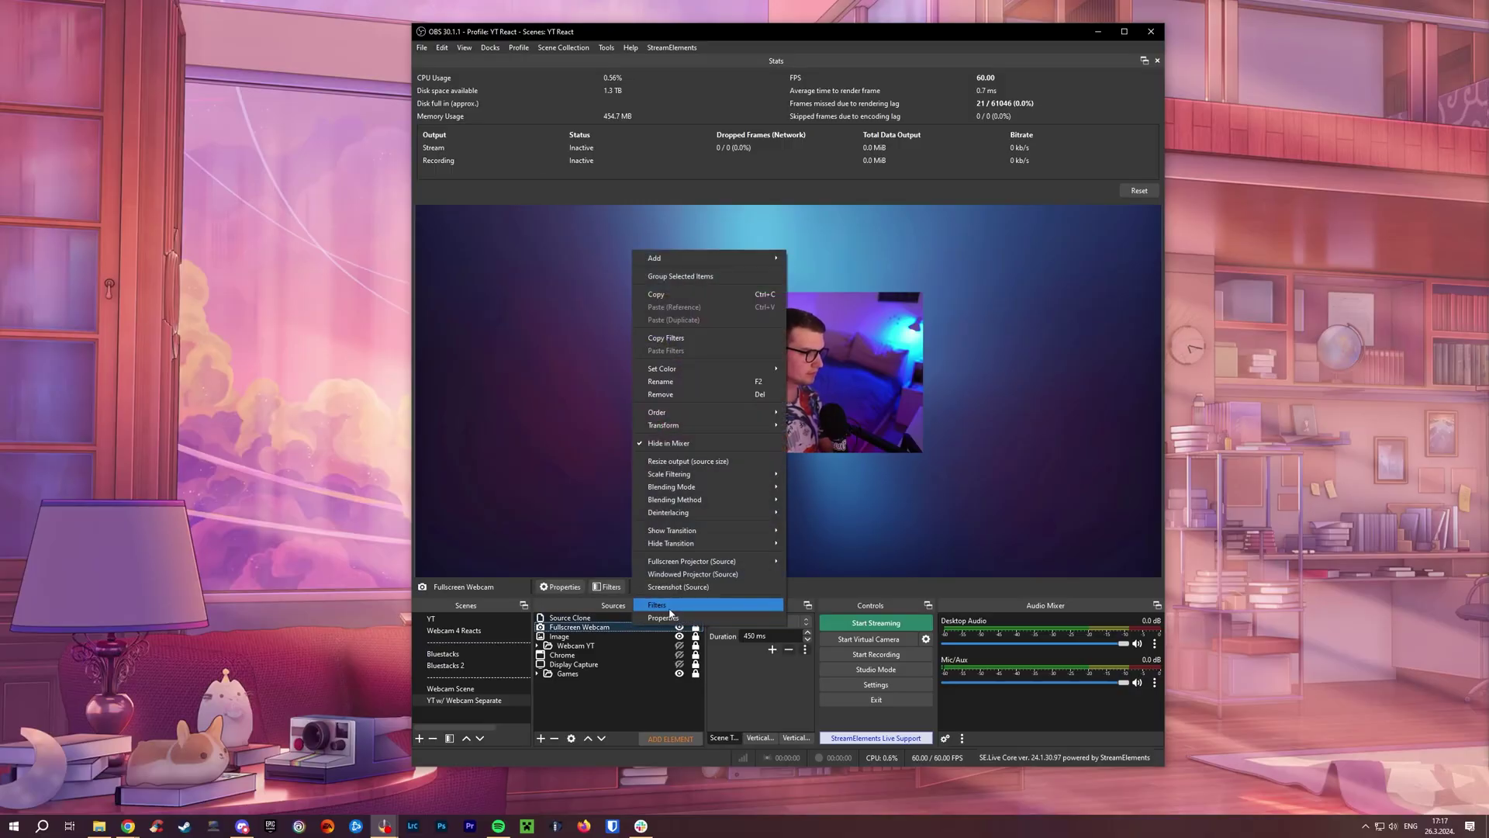
Check the Fullscreen Webcam and Source Clone filters, then show the Webcam Scene
{"action": "left_click", "coordinate": [670, 609]}
{"action": "left_click", "coordinate": [1006, 595]}
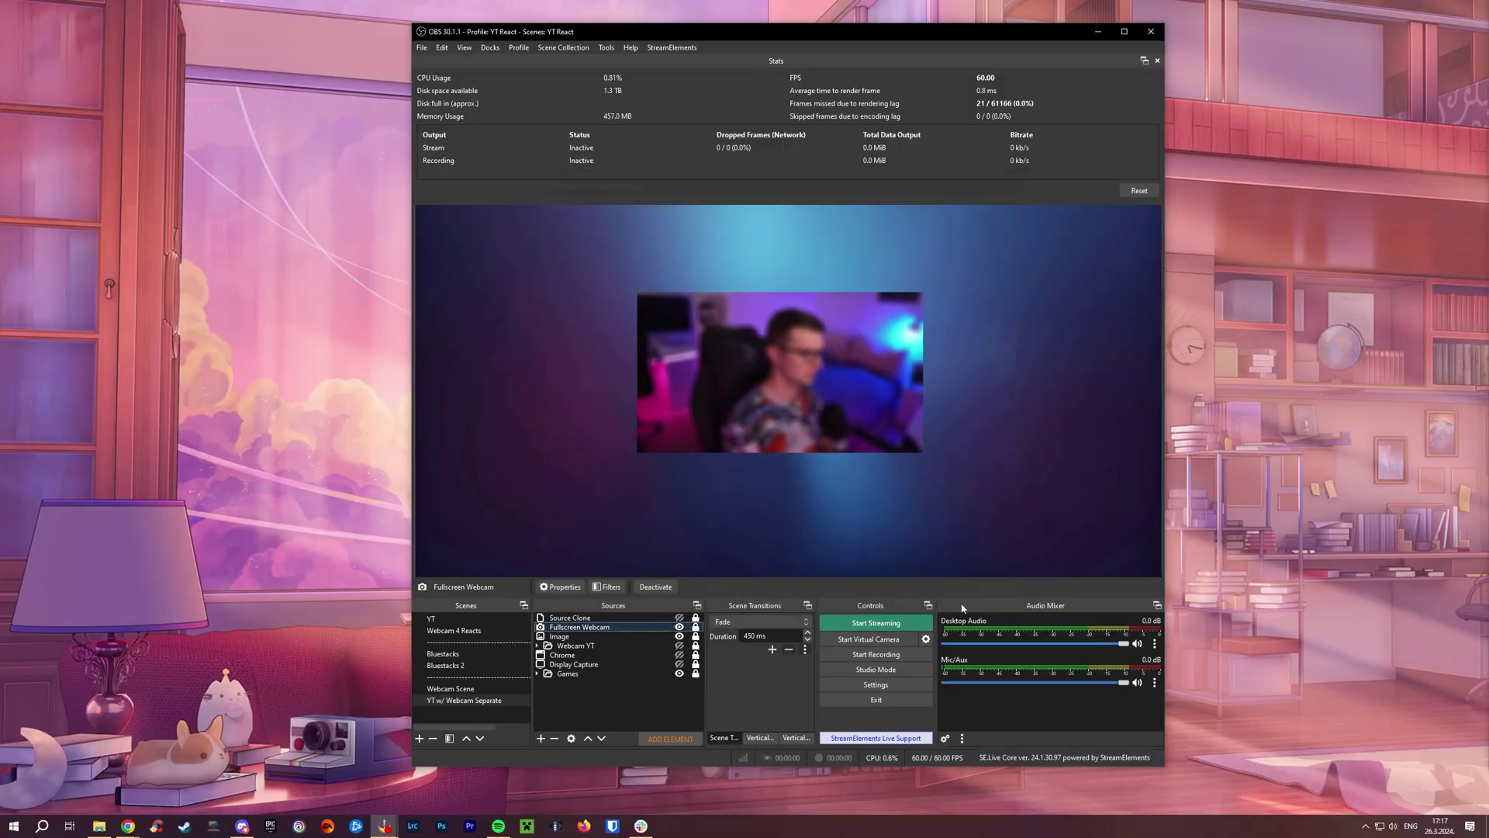
{"action": "left_click", "coordinate": [460, 689]}
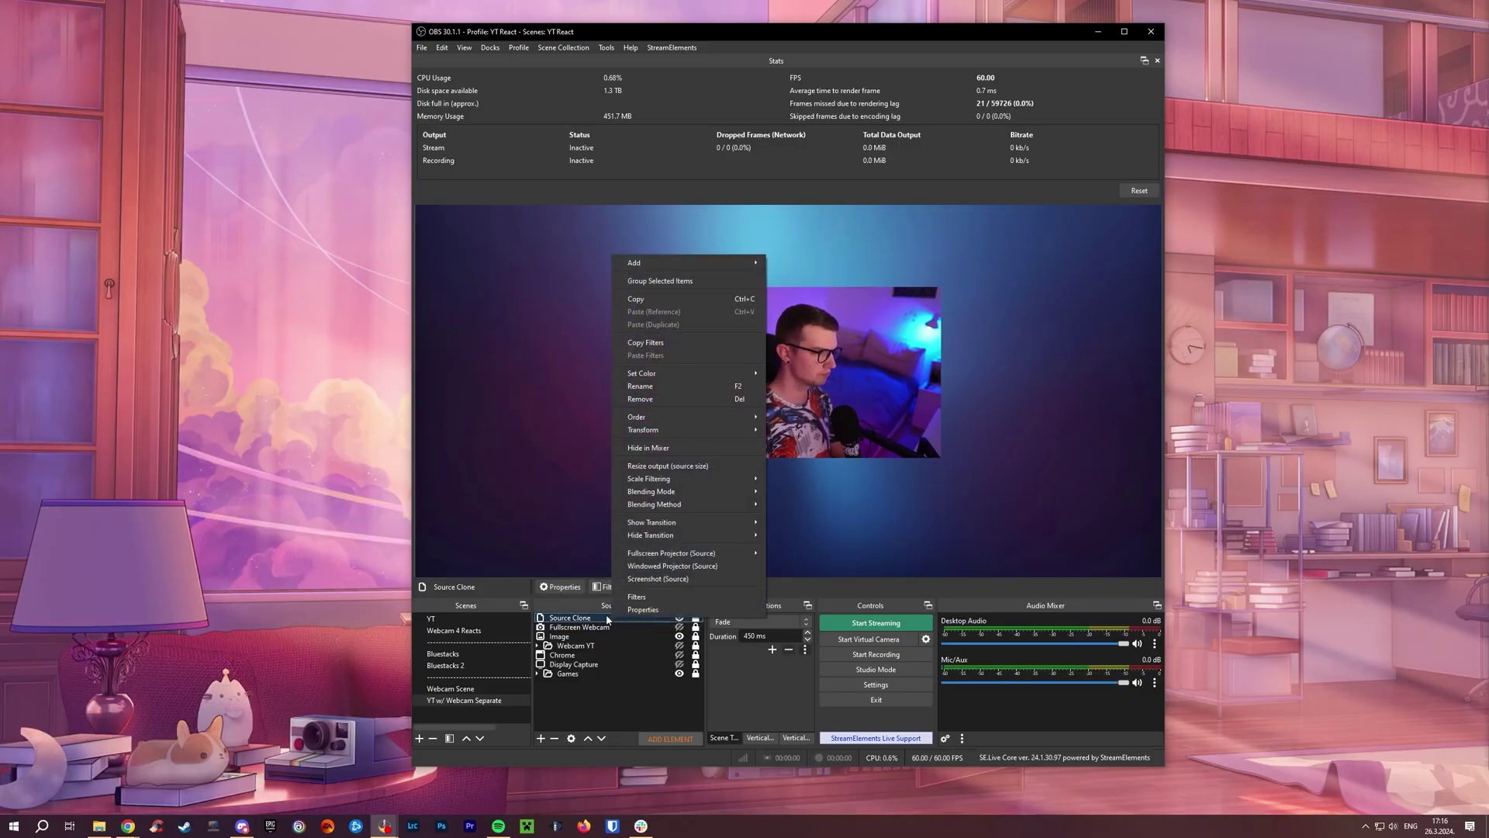
{"action": "left_click", "coordinate": [637, 596]}
{"action": "left_click", "coordinate": [1005, 595]}
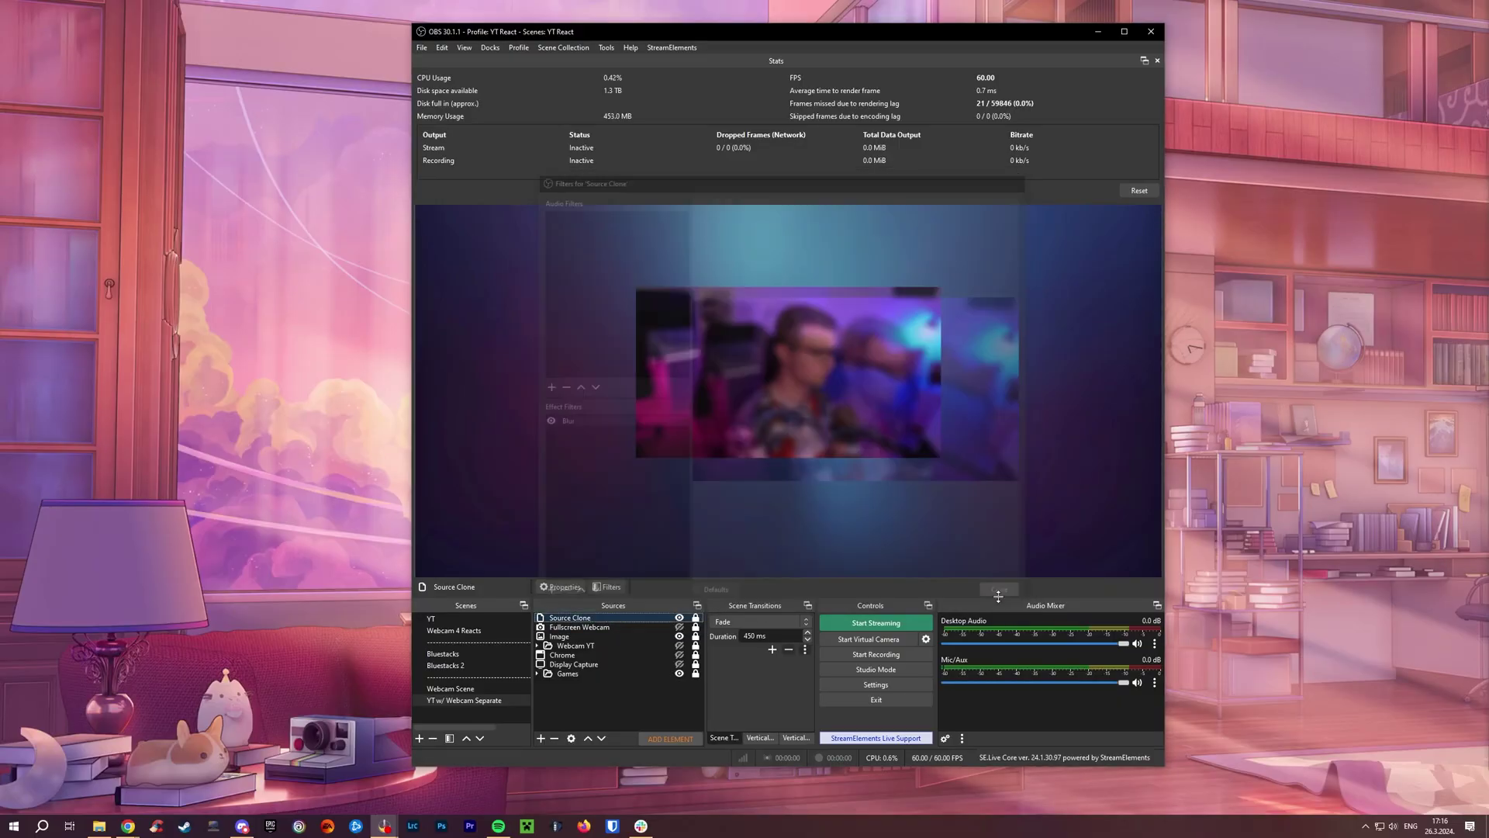
{"action": "left_click", "coordinate": [450, 688]}
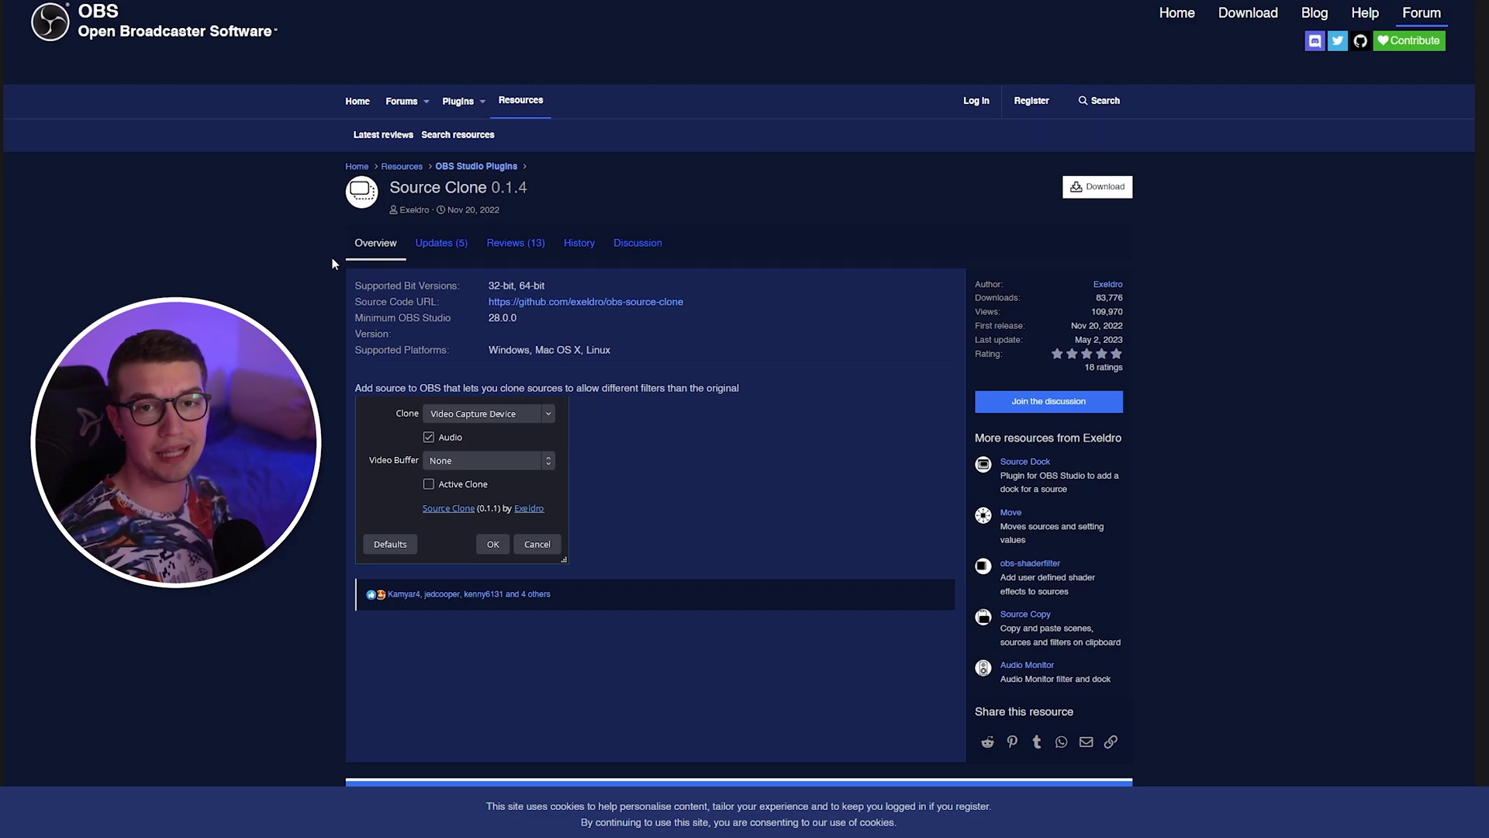
Bring up the download file choices on the Source Clone 0.1.4 resource page
{"action": "left_click", "coordinate": [1103, 193]}
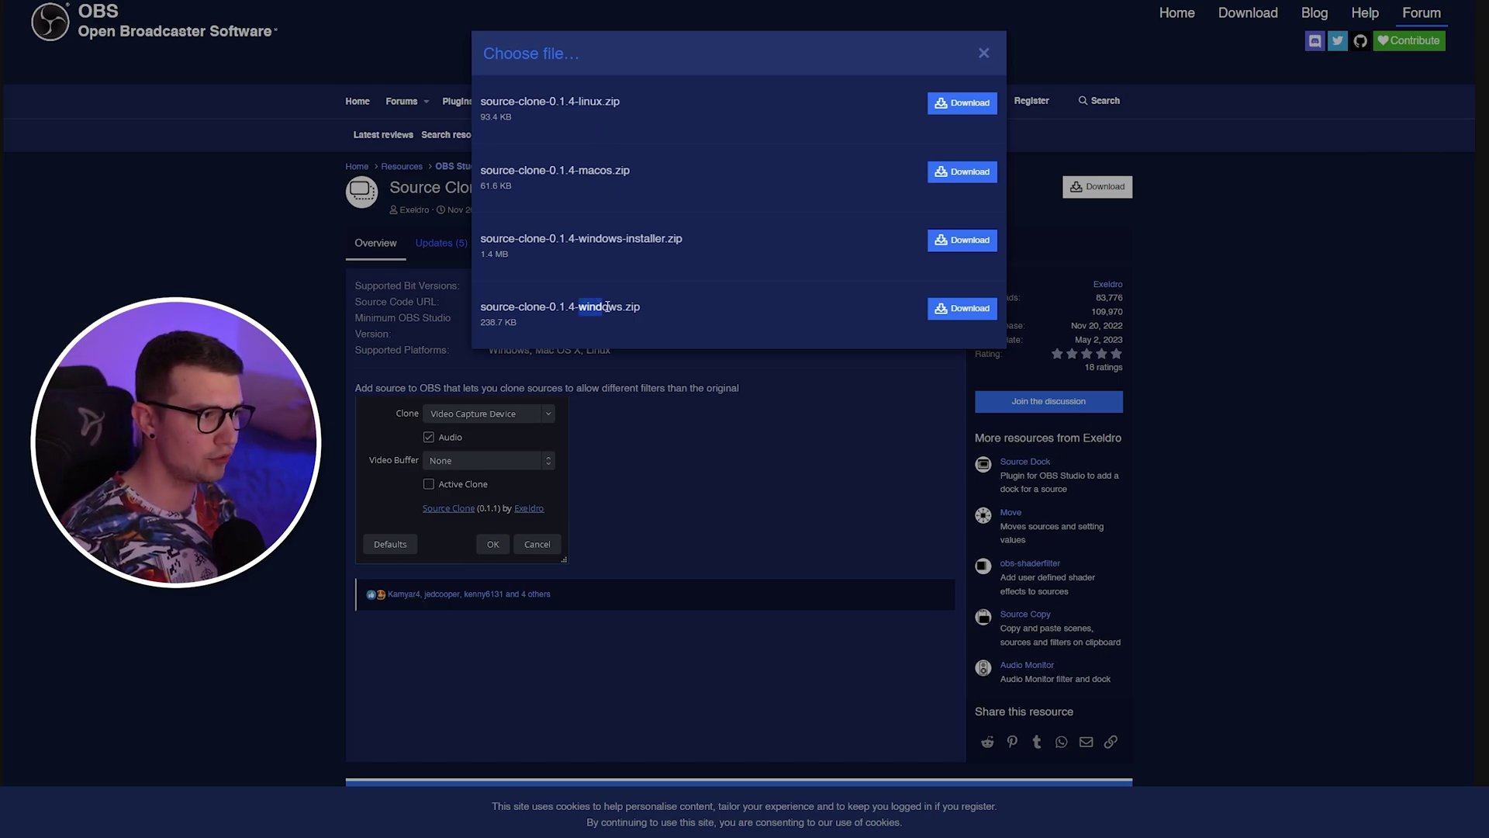
{"action": "left_click", "coordinate": [676, 332]}
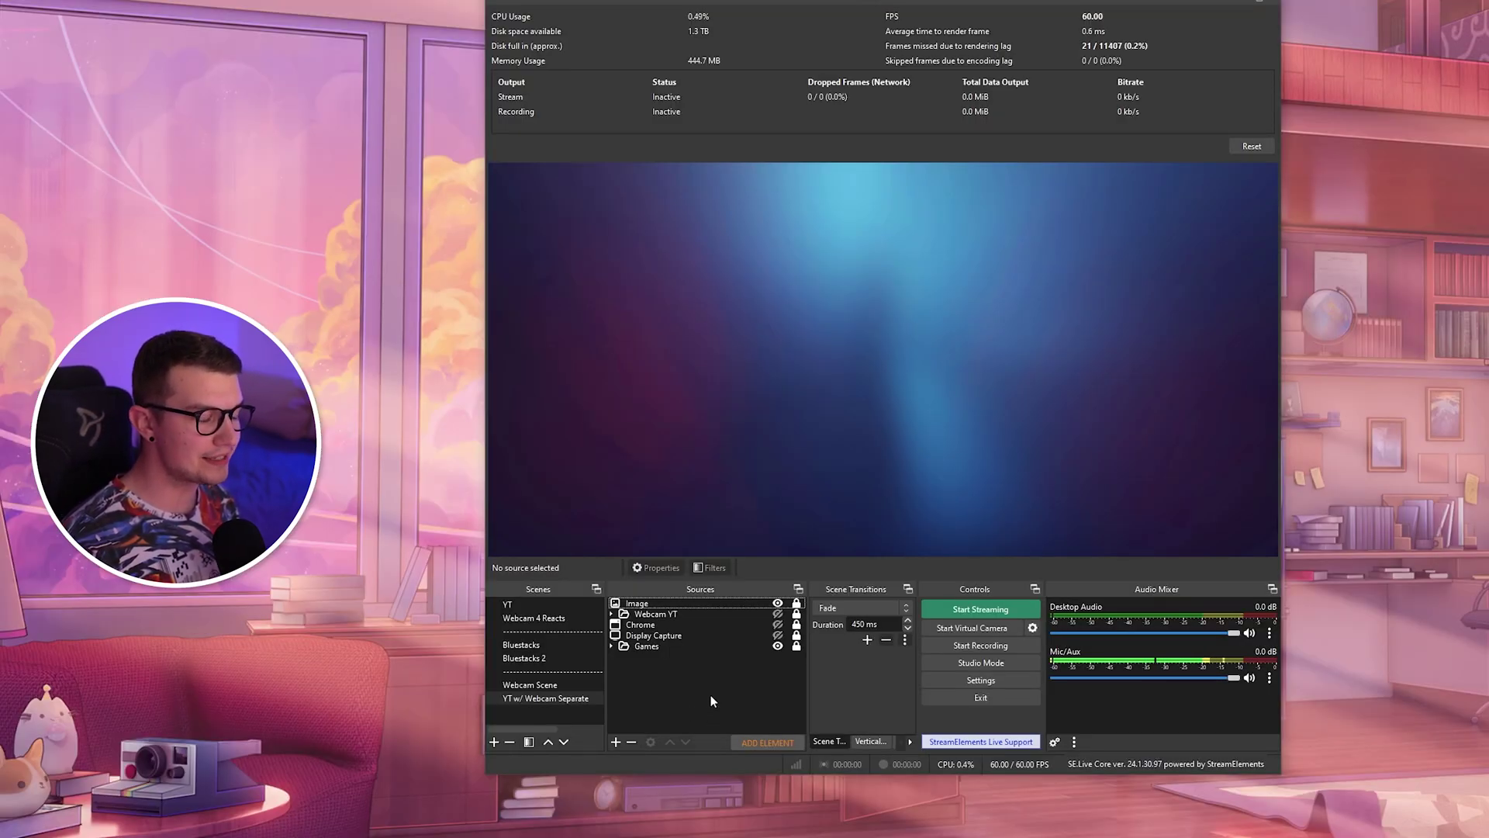
Add the existing Fullscreen Webcam Video Capture Device to YT w/ Webcam Separate
{"action": "right_click", "coordinate": [699, 664]}
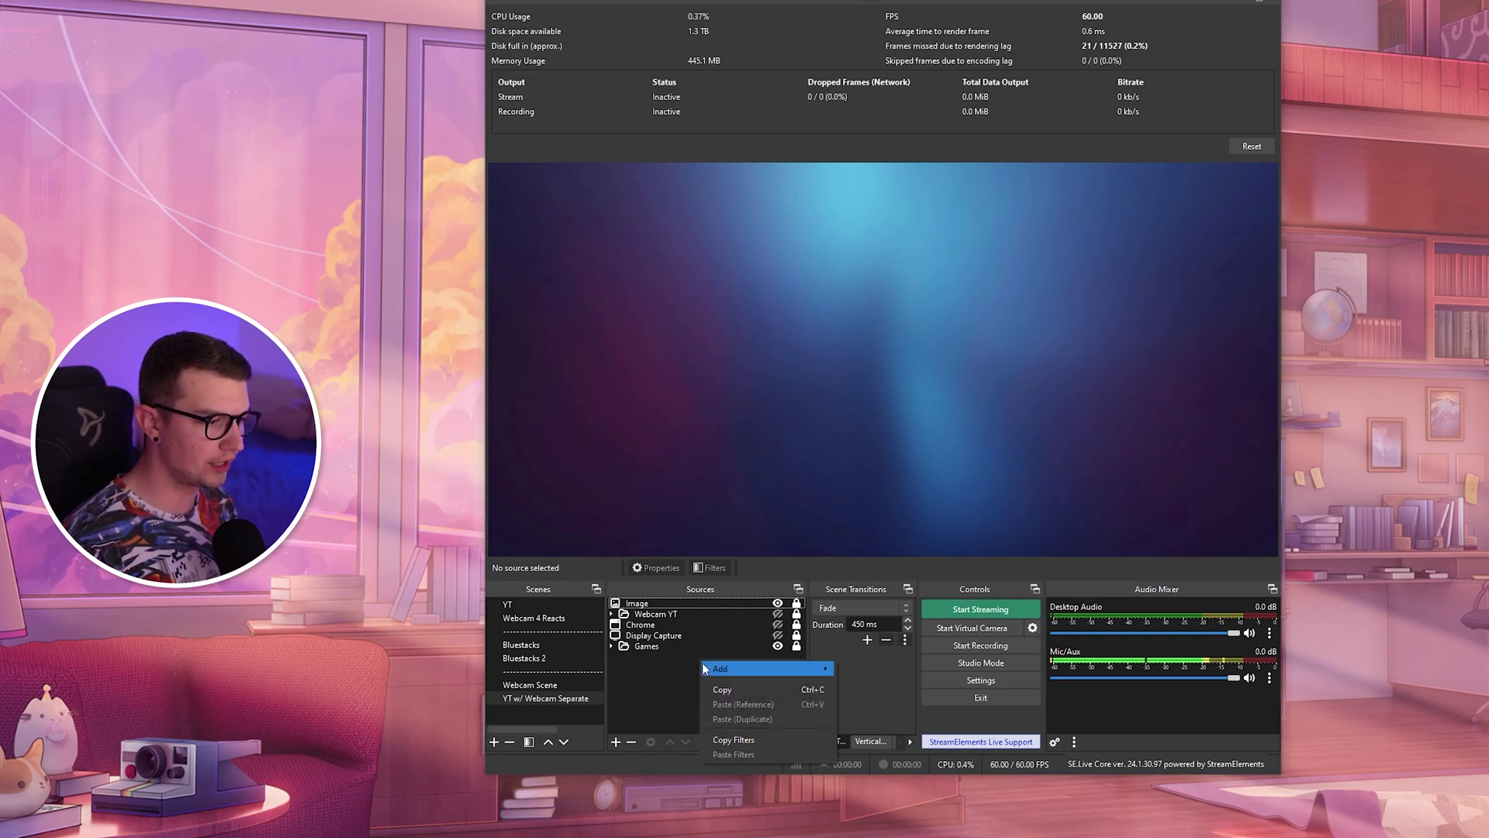
{"action": "mouse_move", "coordinate": [706, 667]}
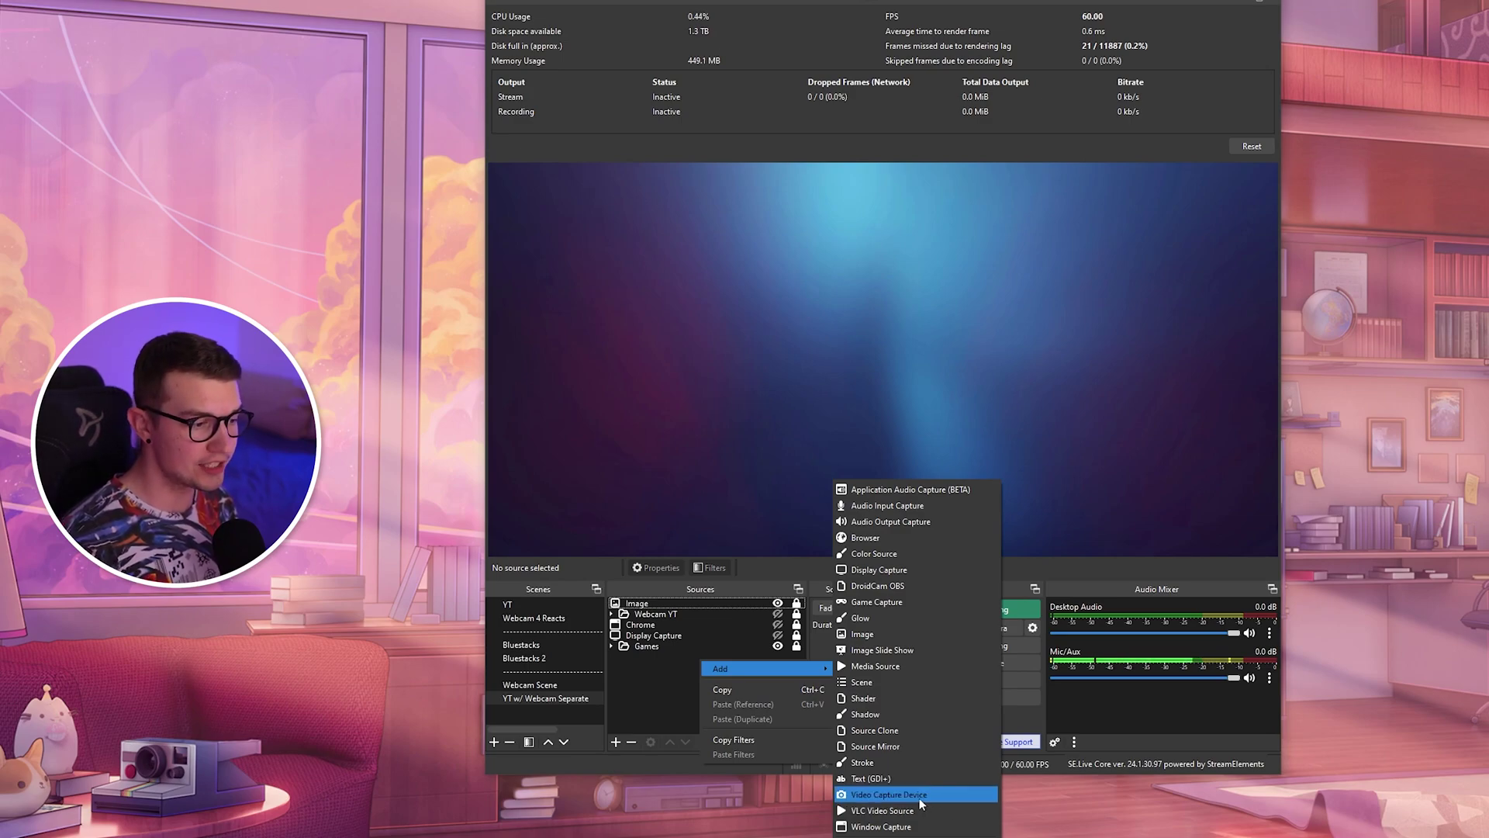
{"action": "left_click", "coordinate": [889, 796]}
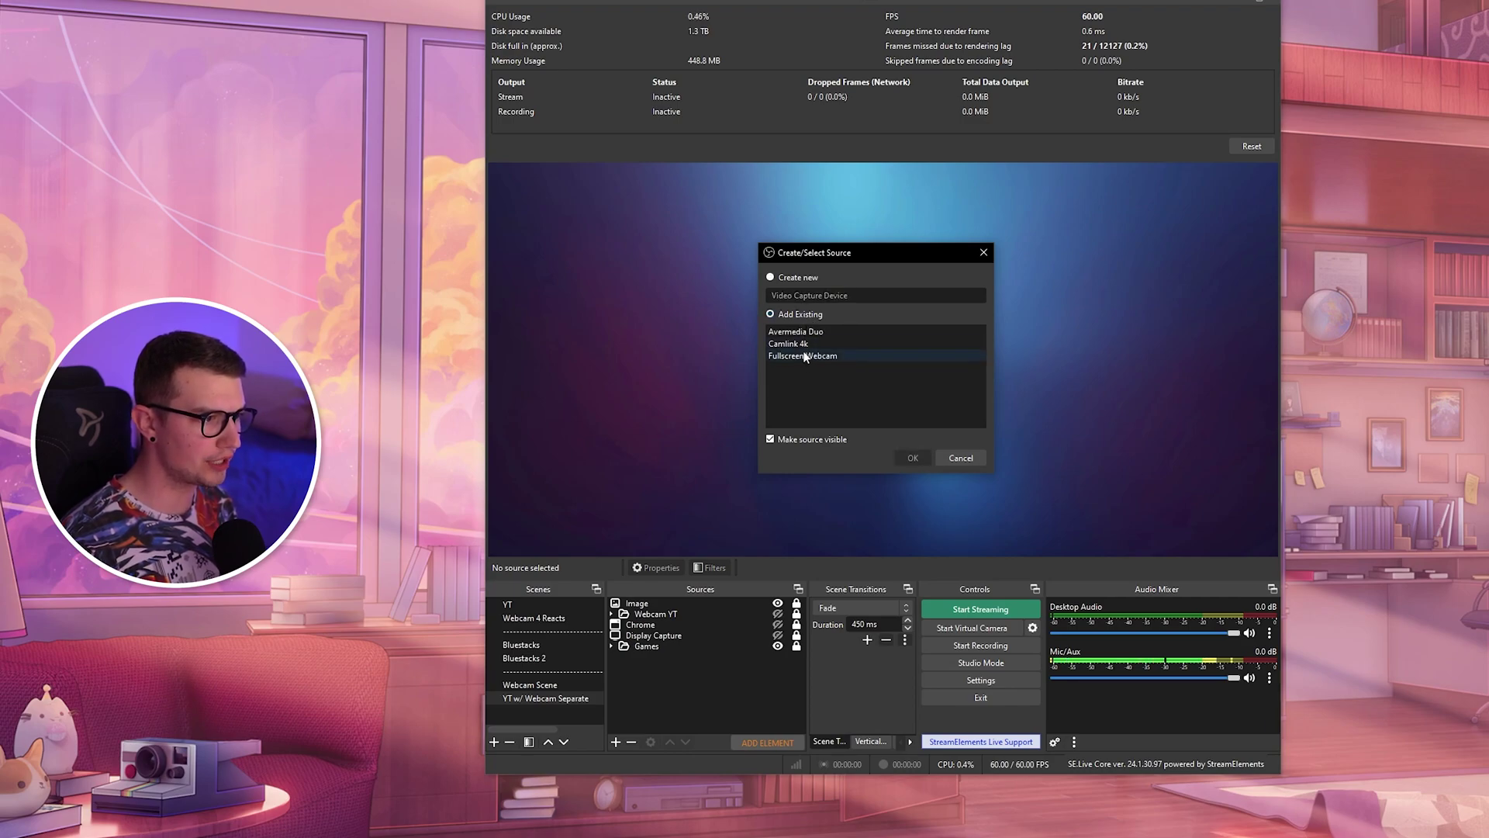
{"action": "left_click", "coordinate": [913, 456]}
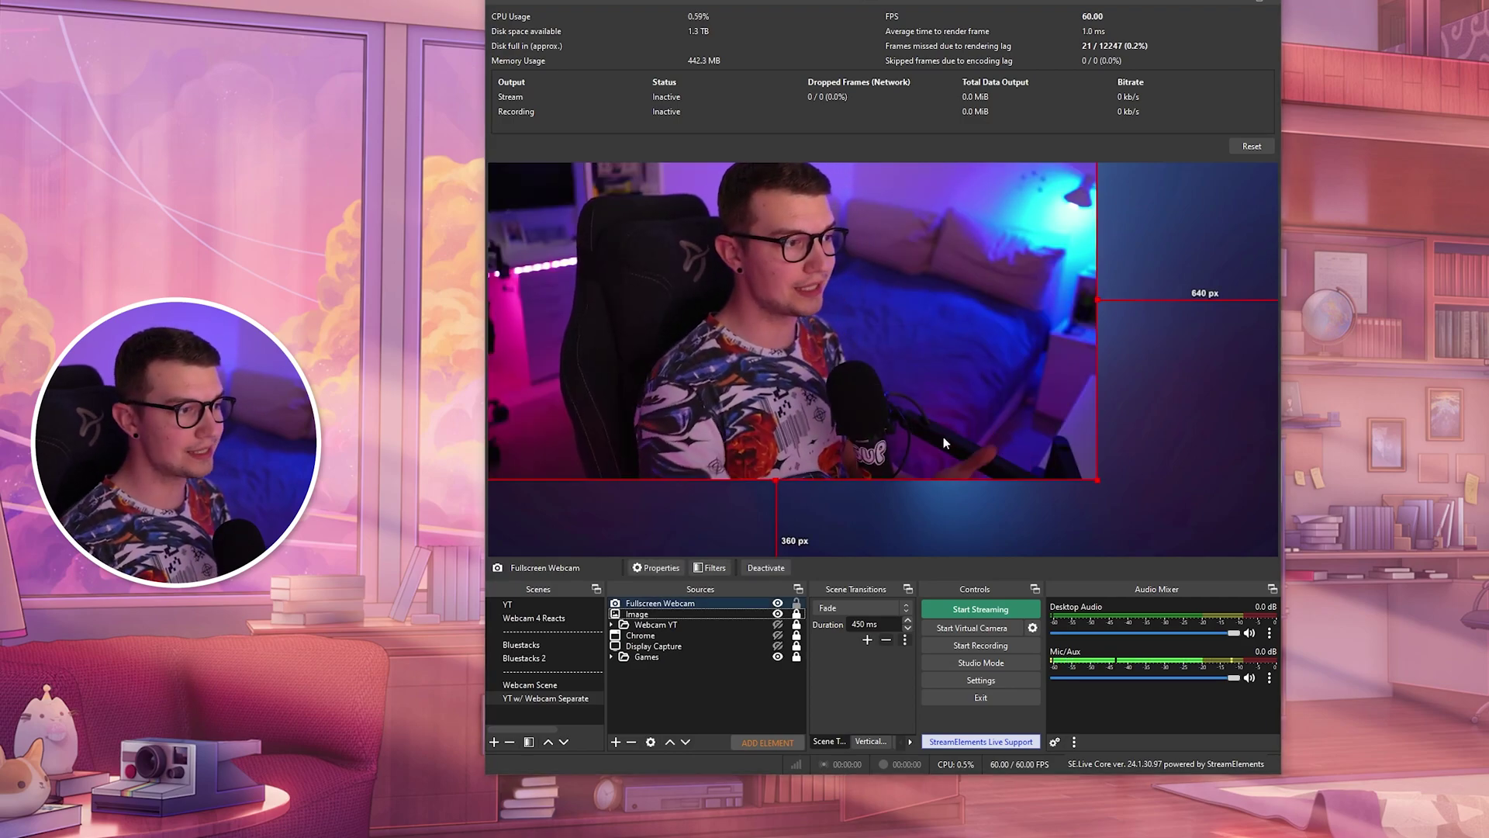
Shrink the Fullscreen Webcam box and add an effect filter named Blur with size 42
{"action": "left_click_drag", "start_coordinate": [943, 387], "coordinate": [869, 309]}
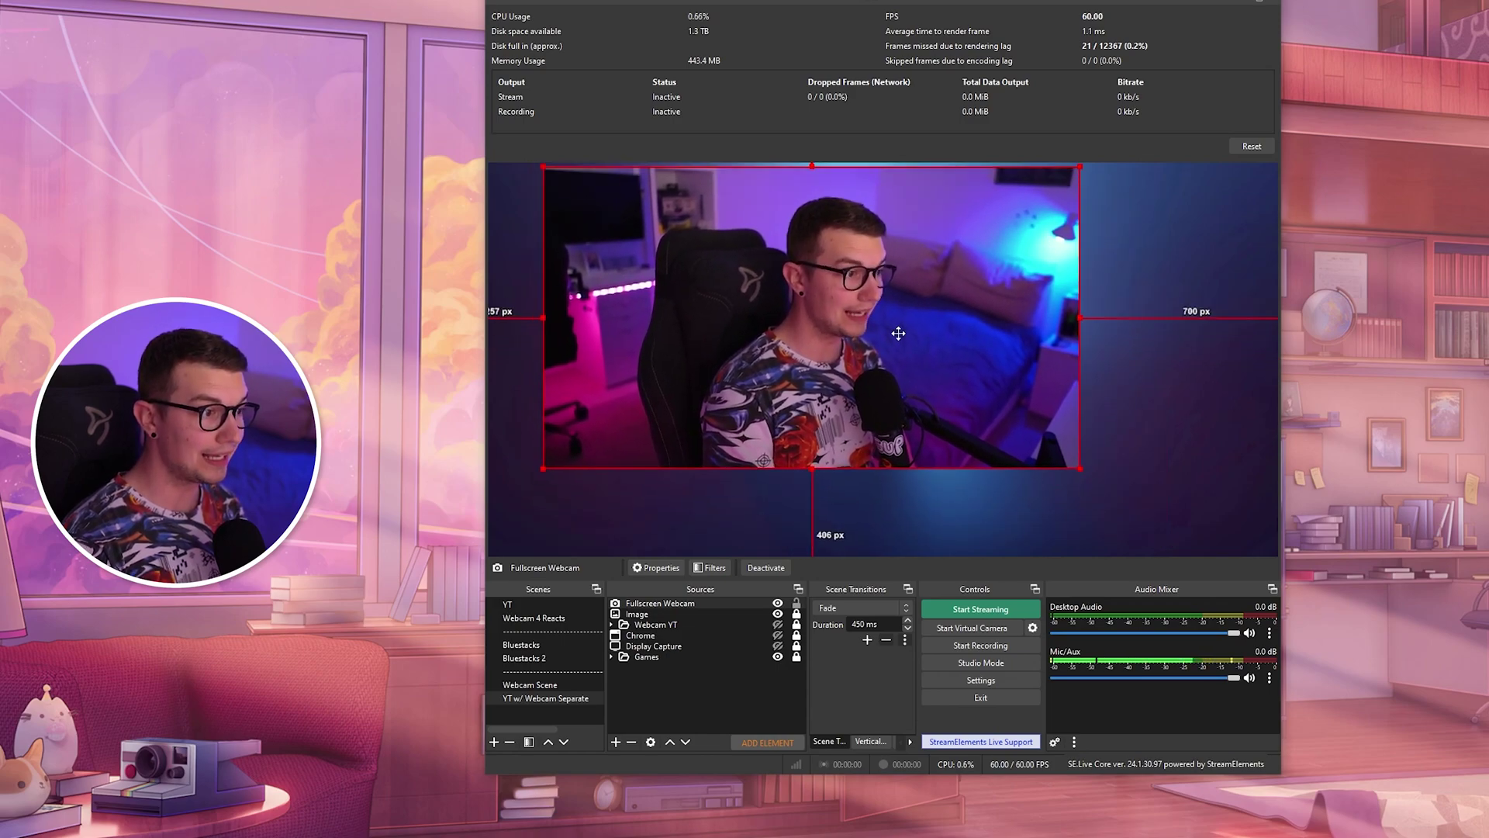
{"action": "right_click", "coordinate": [690, 605]}
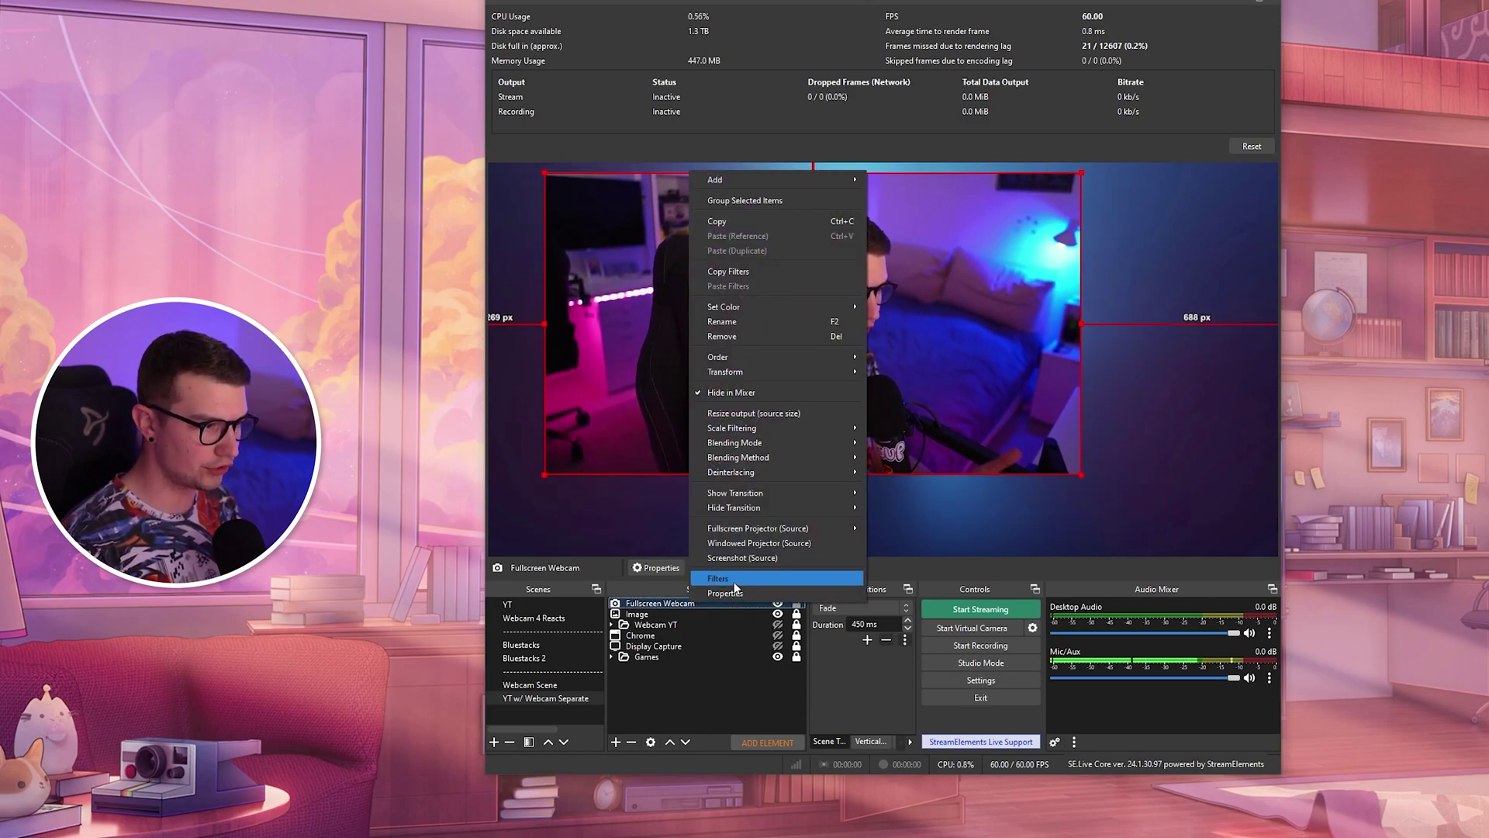
{"action": "left_click", "coordinate": [732, 580]}
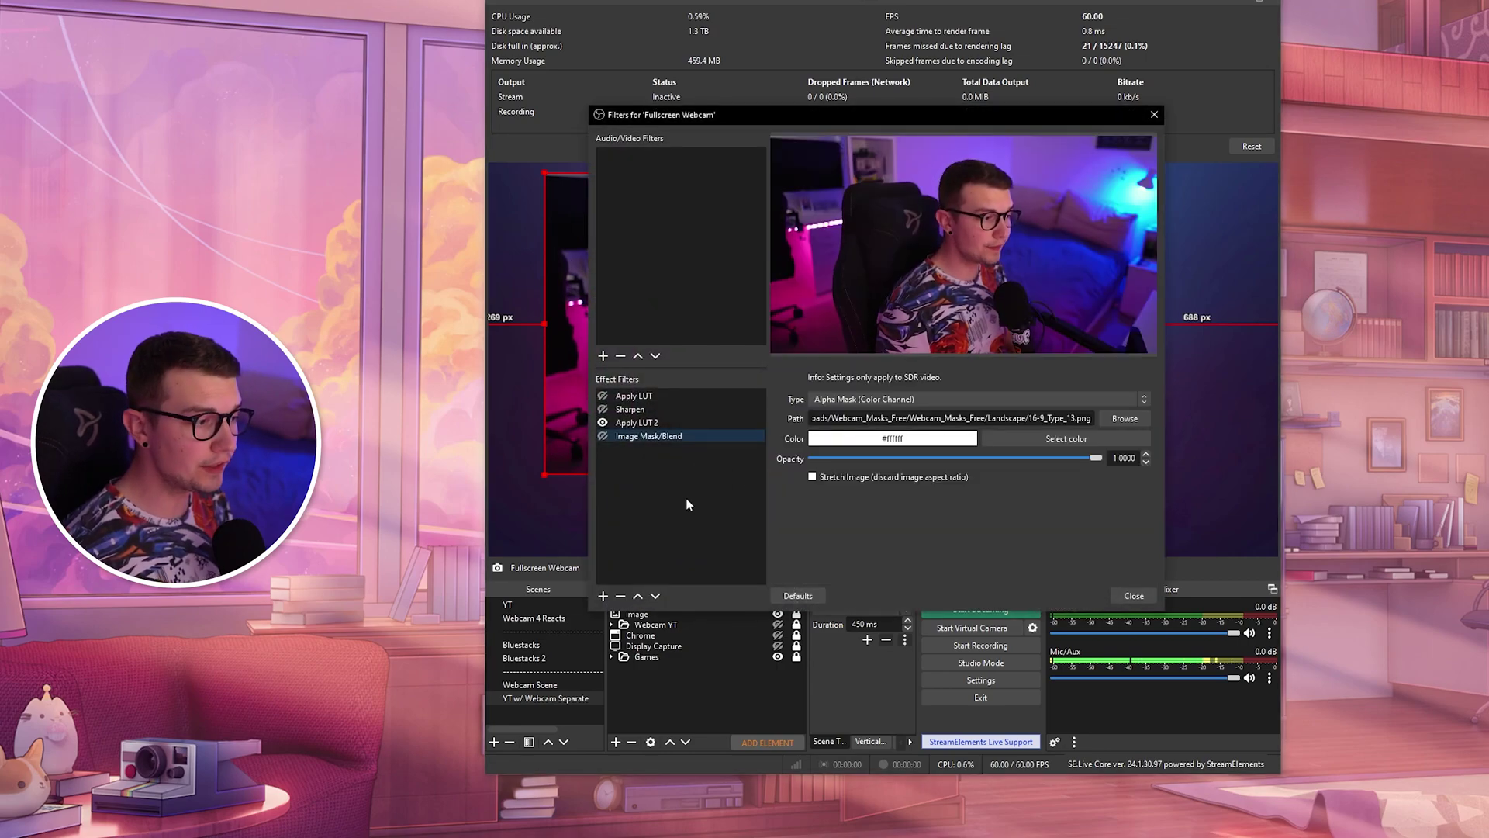
{"action": "right_click", "coordinate": [657, 455]}
{"action": "mouse_move", "coordinate": [691, 462]}
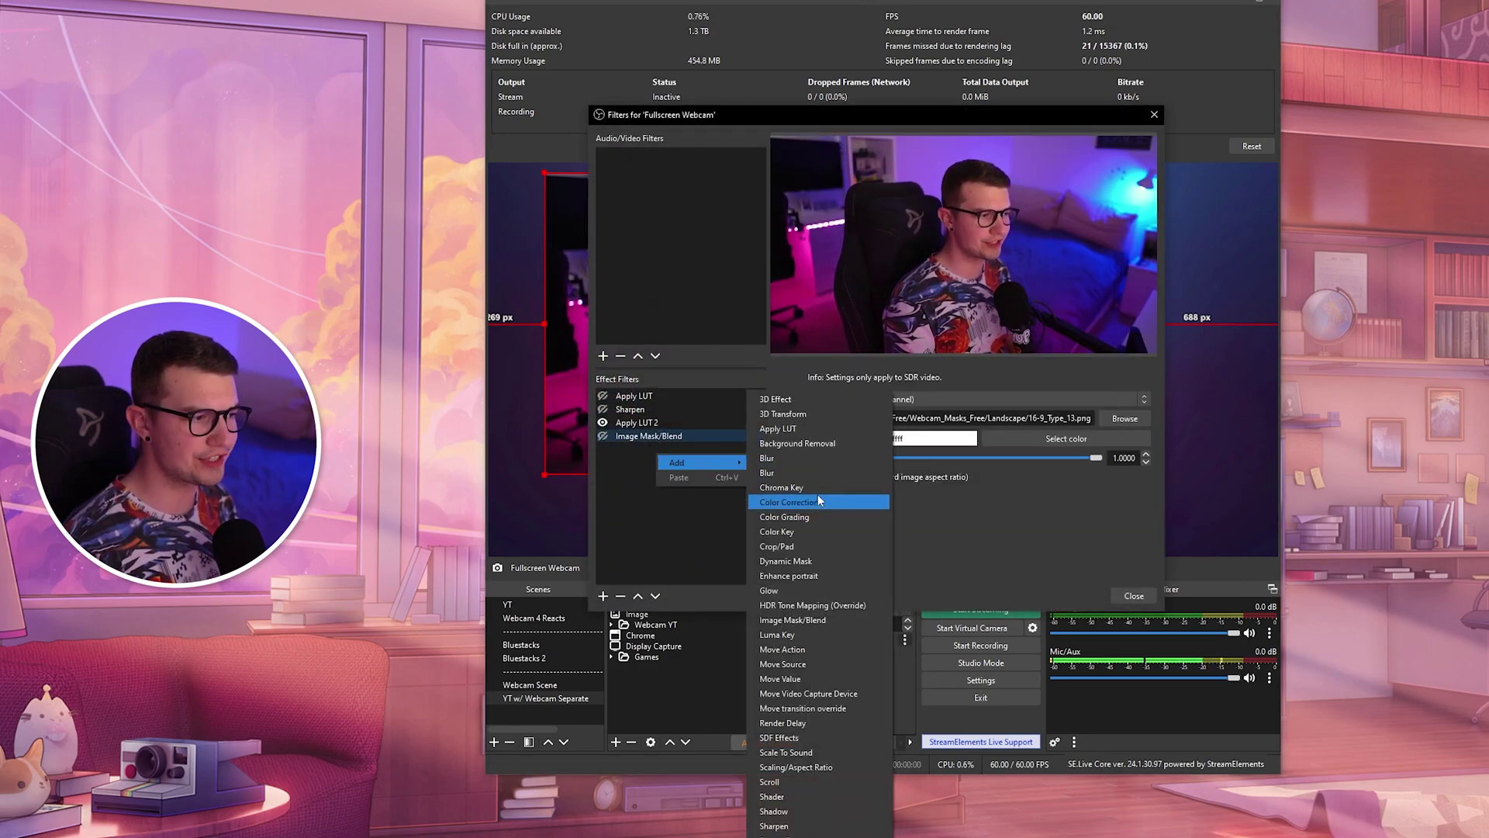
{"action": "left_click", "coordinate": [803, 458]}
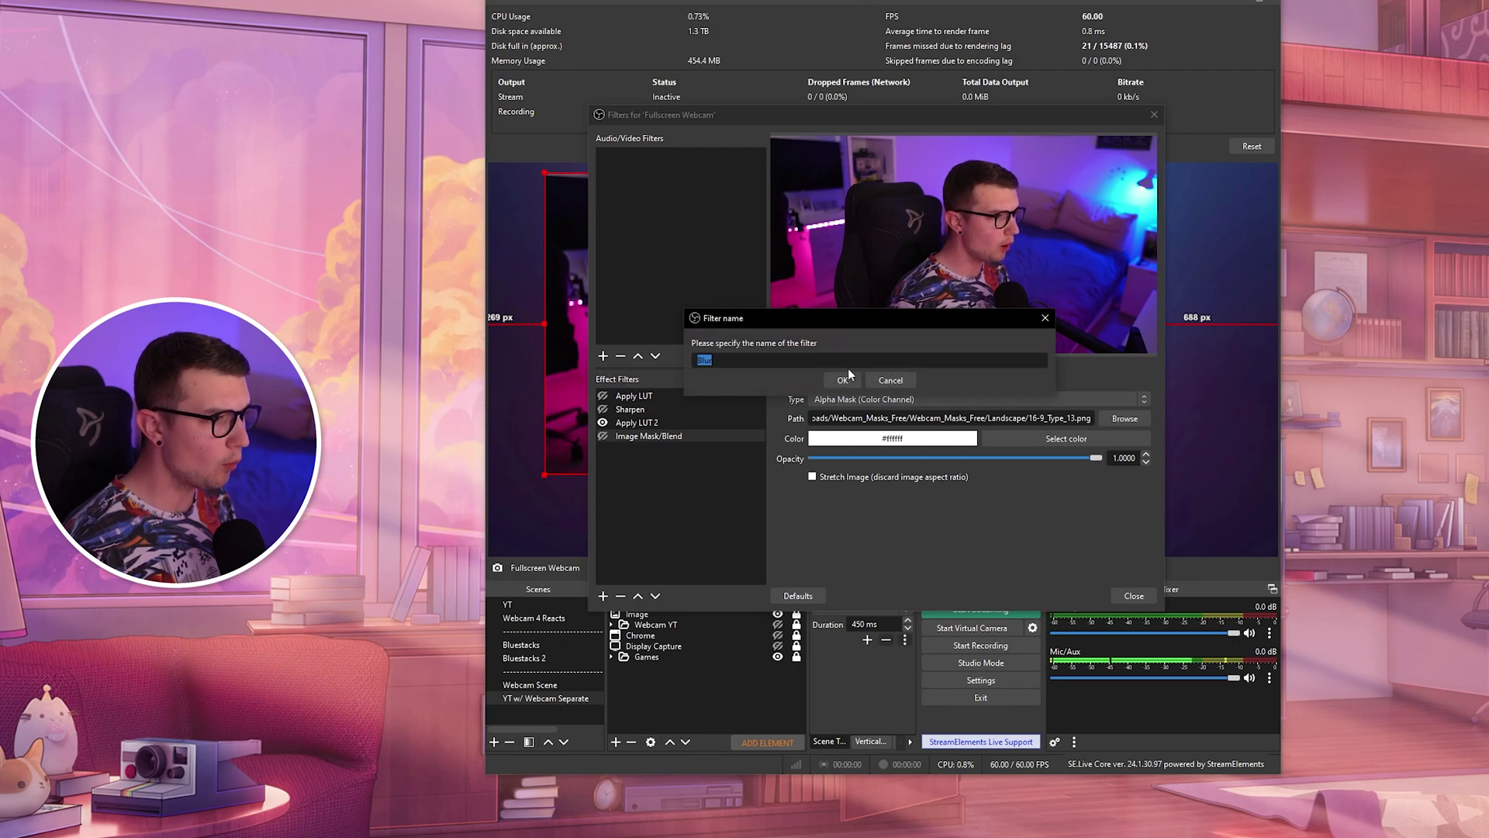
{"action": "left_click", "coordinate": [844, 379]}
{"action": "left_click_drag", "start_coordinate": [820, 411], "coordinate": [911, 419]}
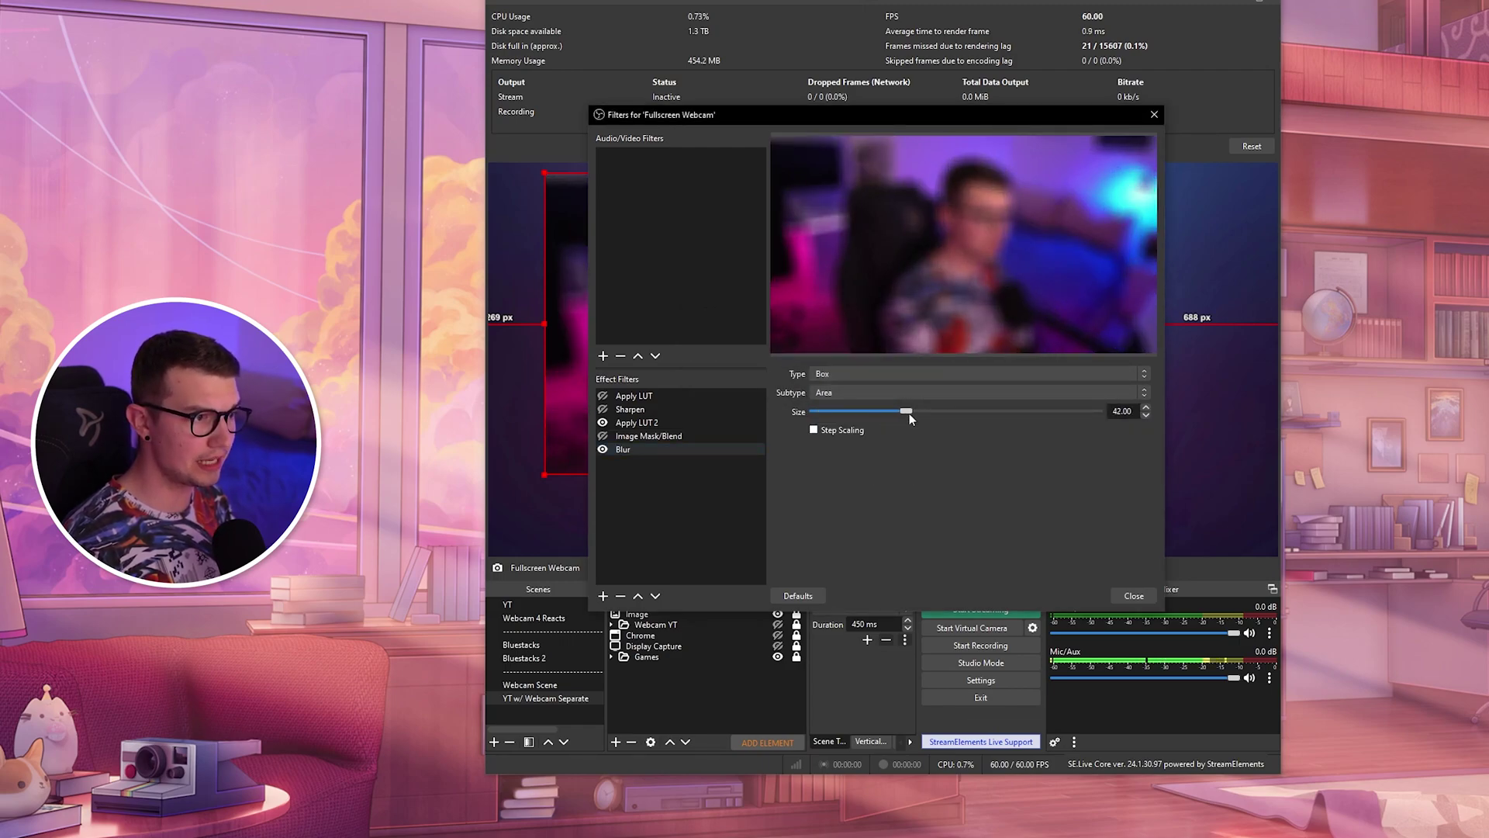
{"action": "left_click", "coordinate": [1154, 115]}
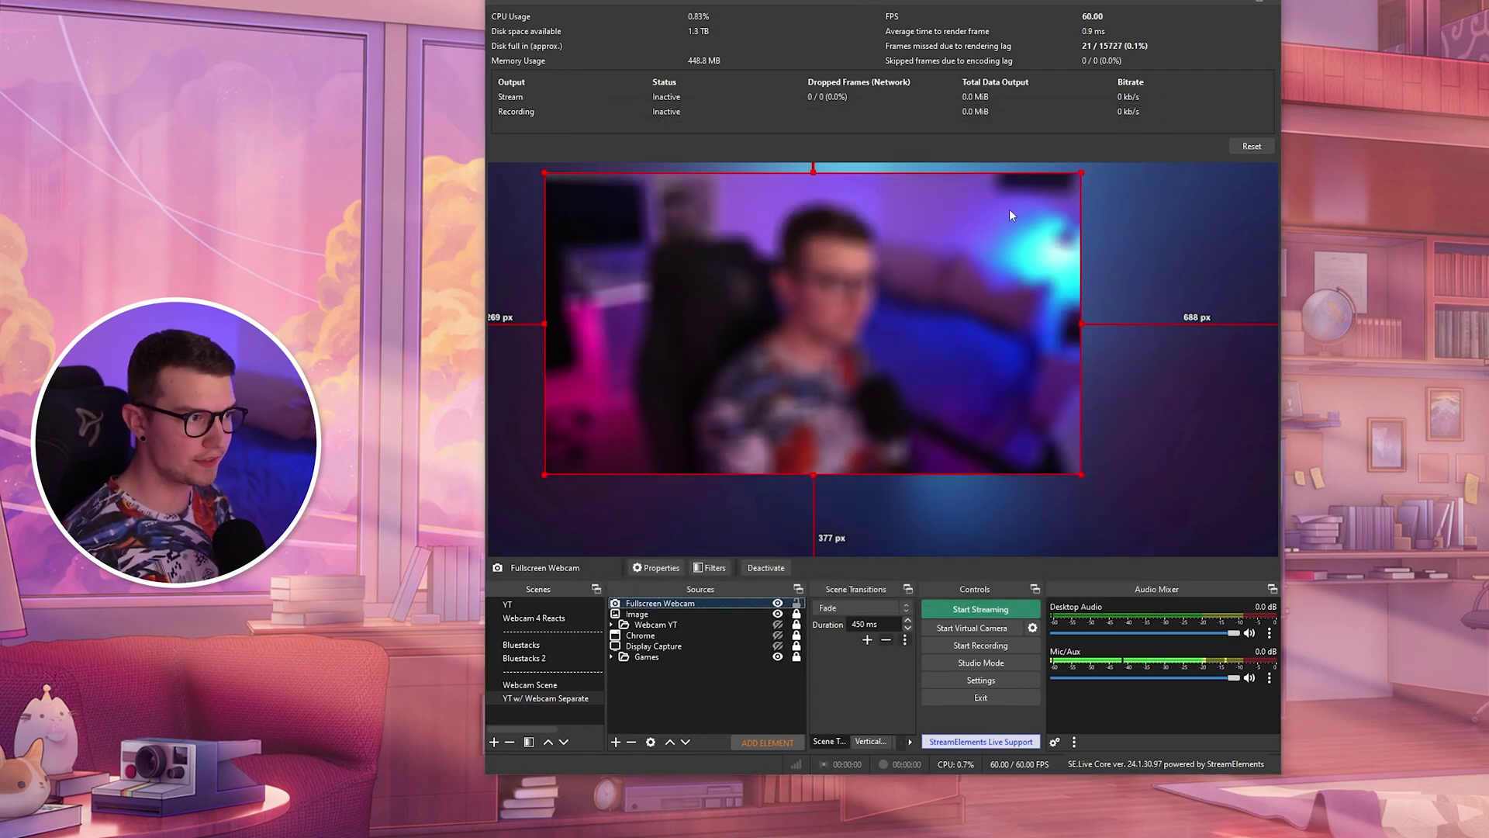
{"action": "left_click", "coordinate": [826, 532]}
Preview the webcam in the Webcam Scene, then return to YT w/ Webcam Separate
{"action": "left_click", "coordinate": [552, 686]}
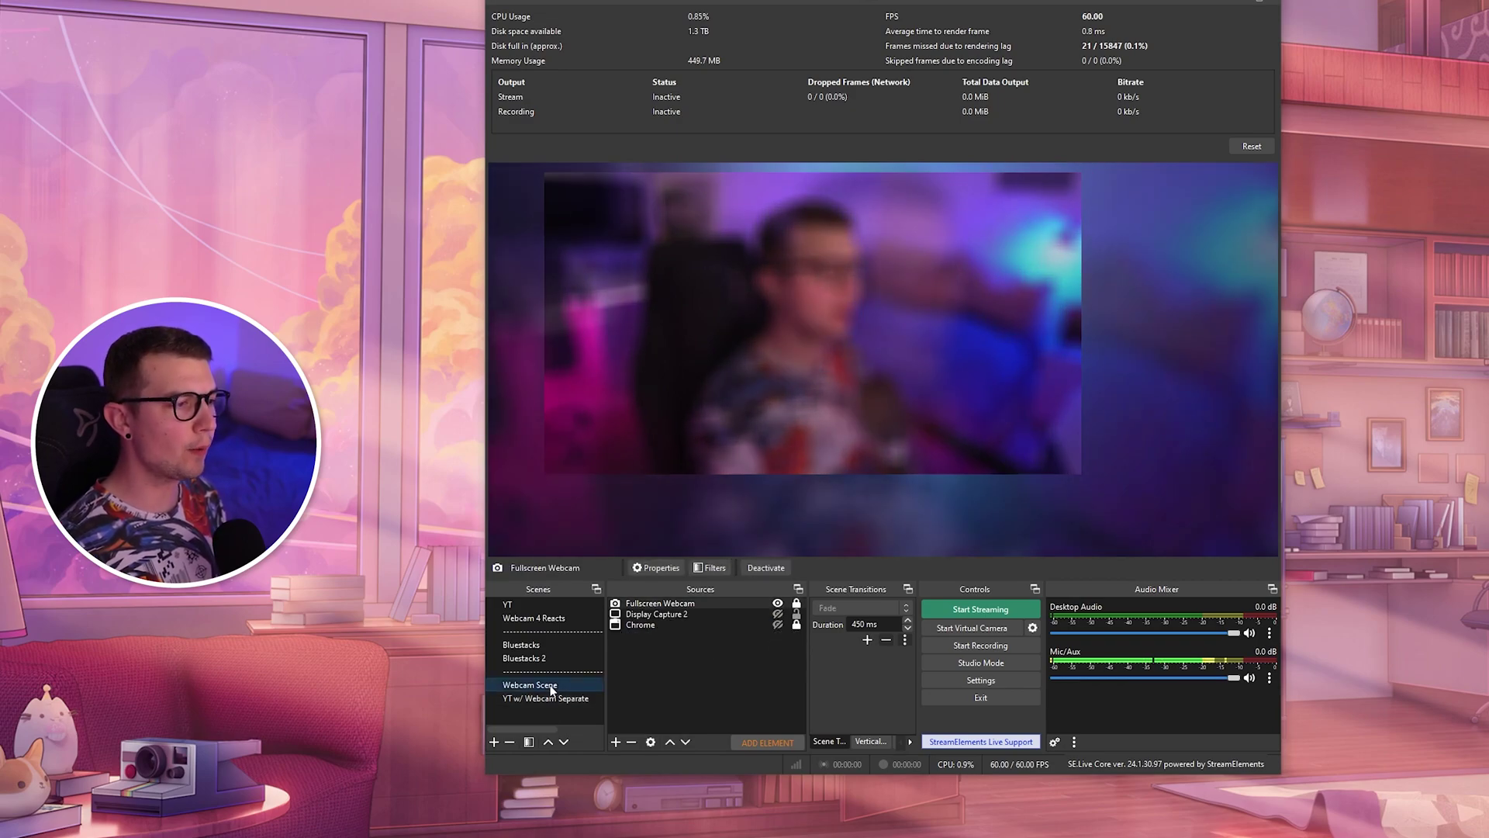
{"action": "left_click", "coordinate": [654, 448]}
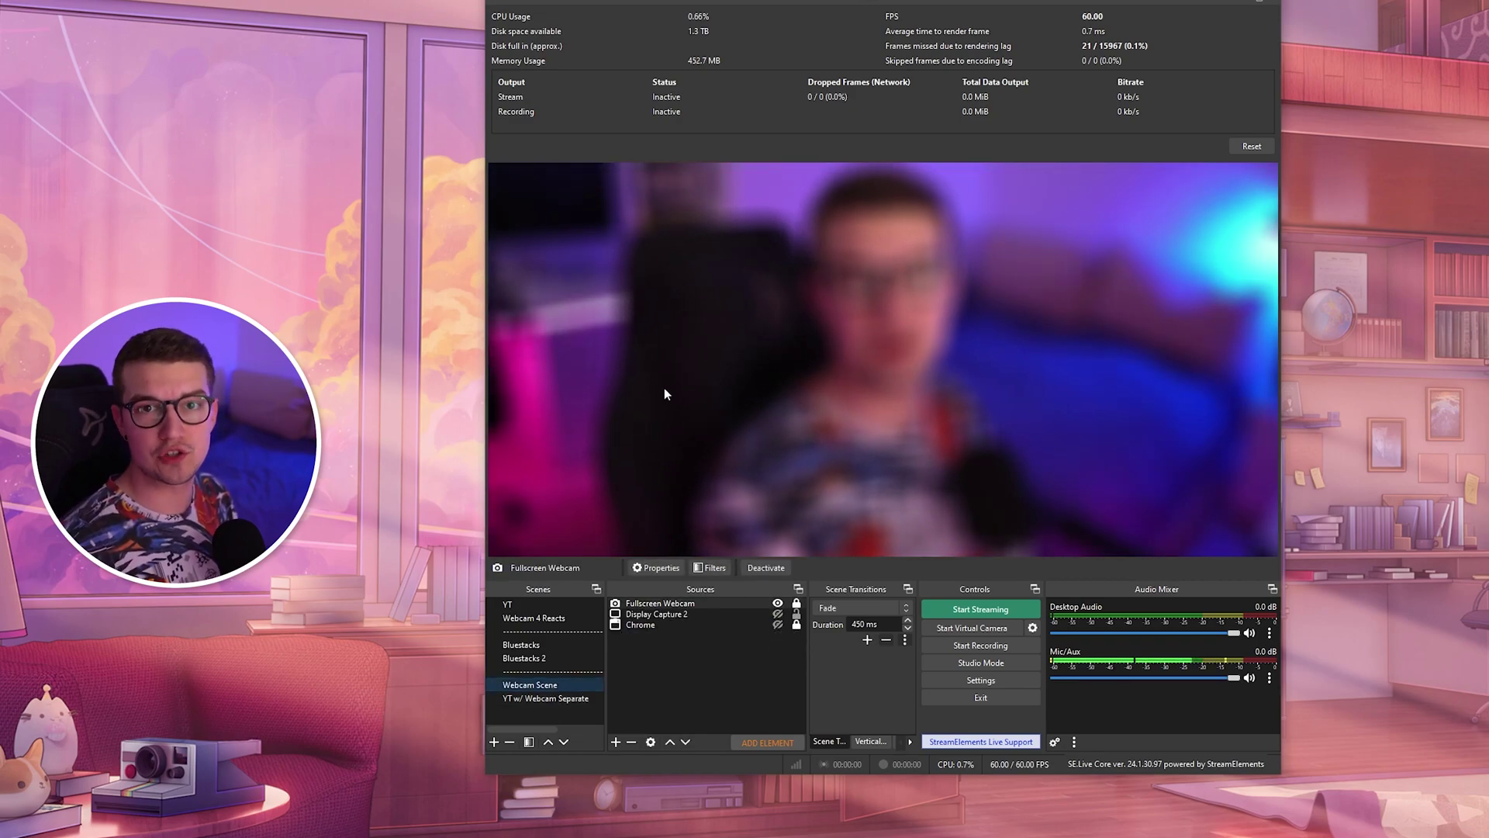
{"action": "left_click", "coordinate": [535, 698]}
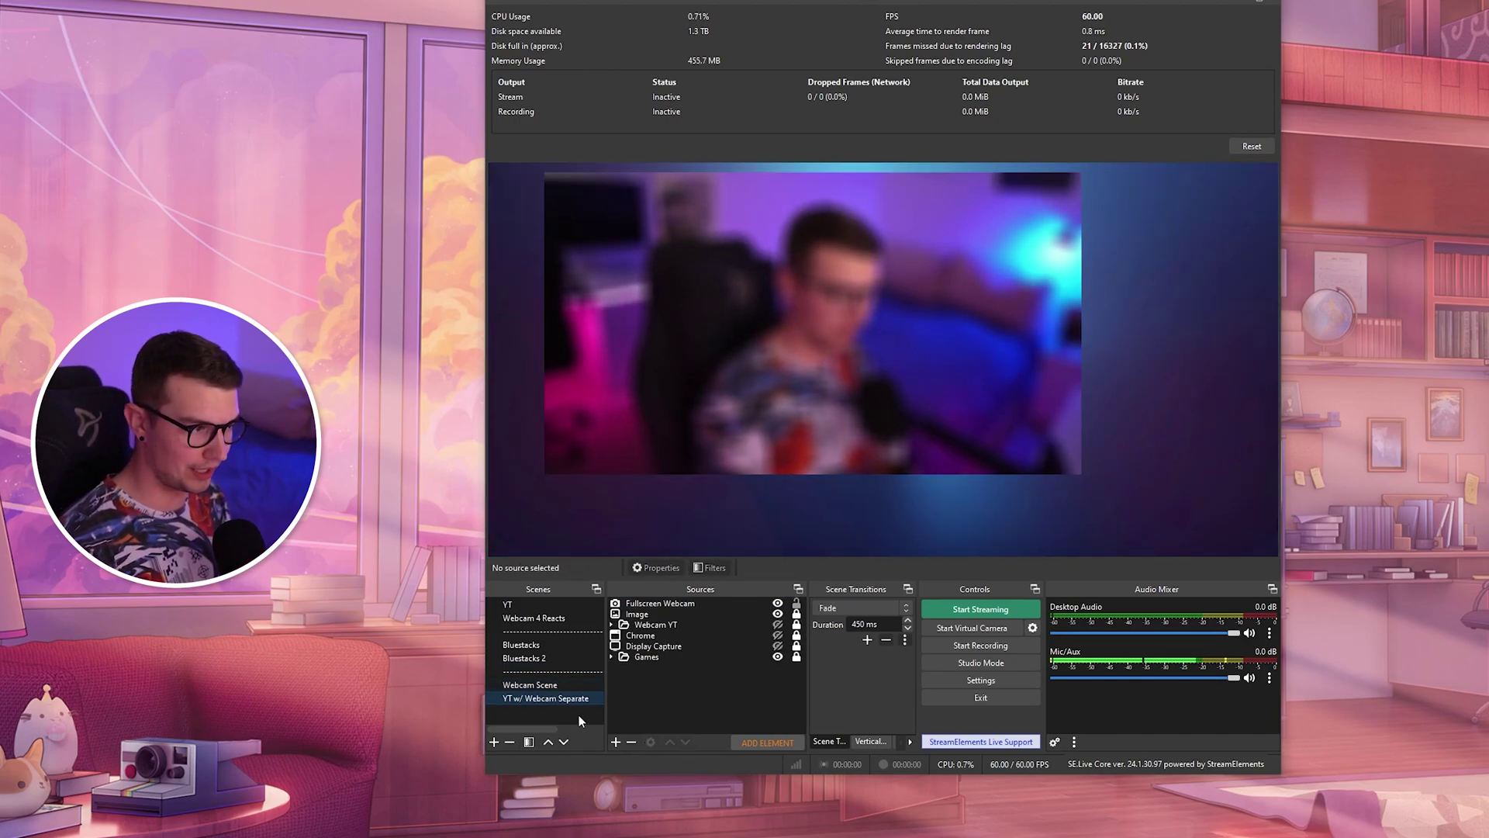
Disable the Fullscreen Webcam's Blur filter and nudge the webcam slightly right and down
{"action": "left_click", "coordinate": [683, 678]}
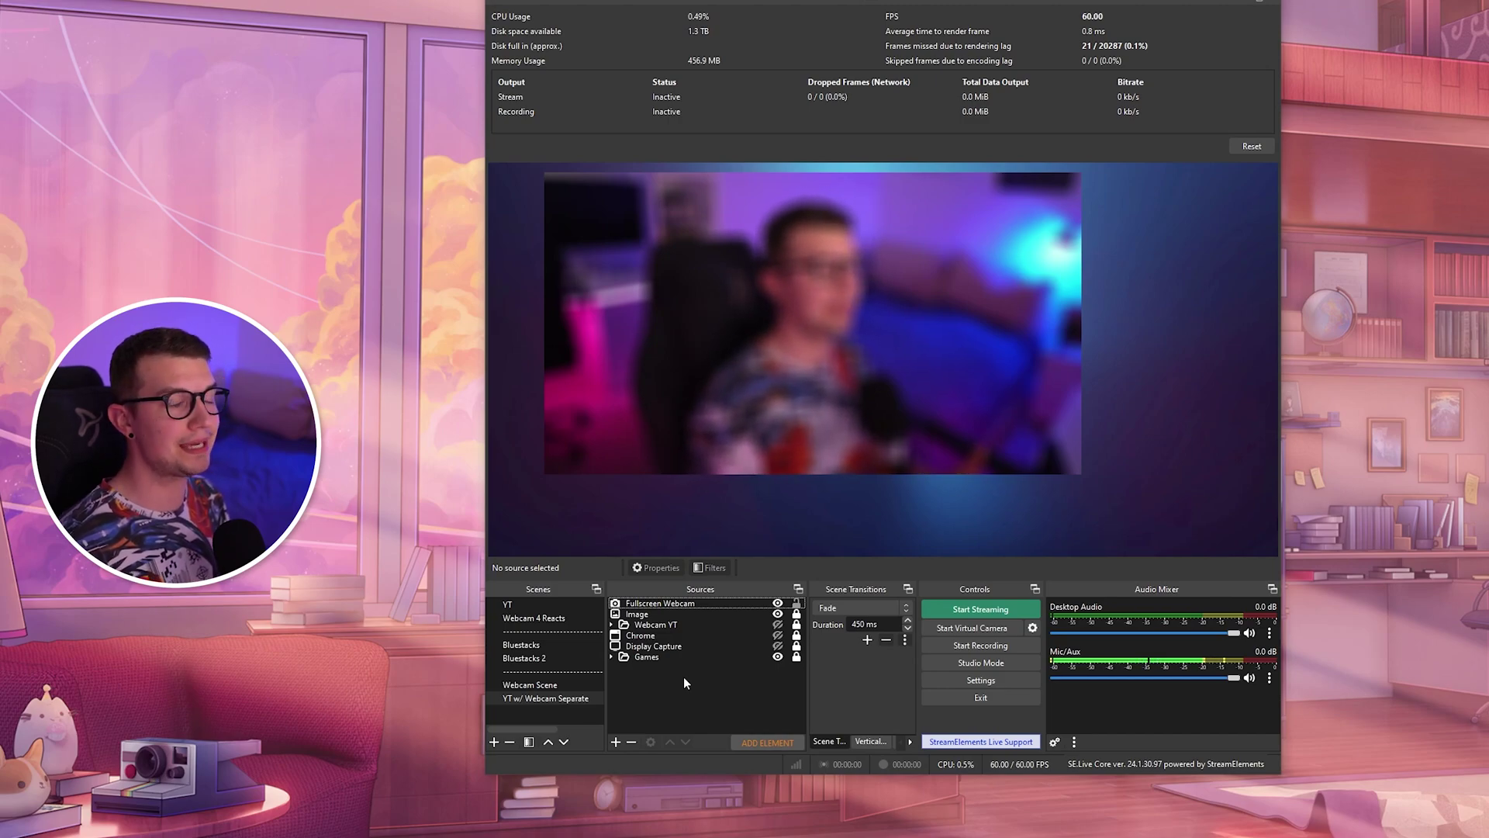
{"action": "left_click", "coordinate": [673, 603]}
{"action": "left_click", "coordinate": [709, 567]}
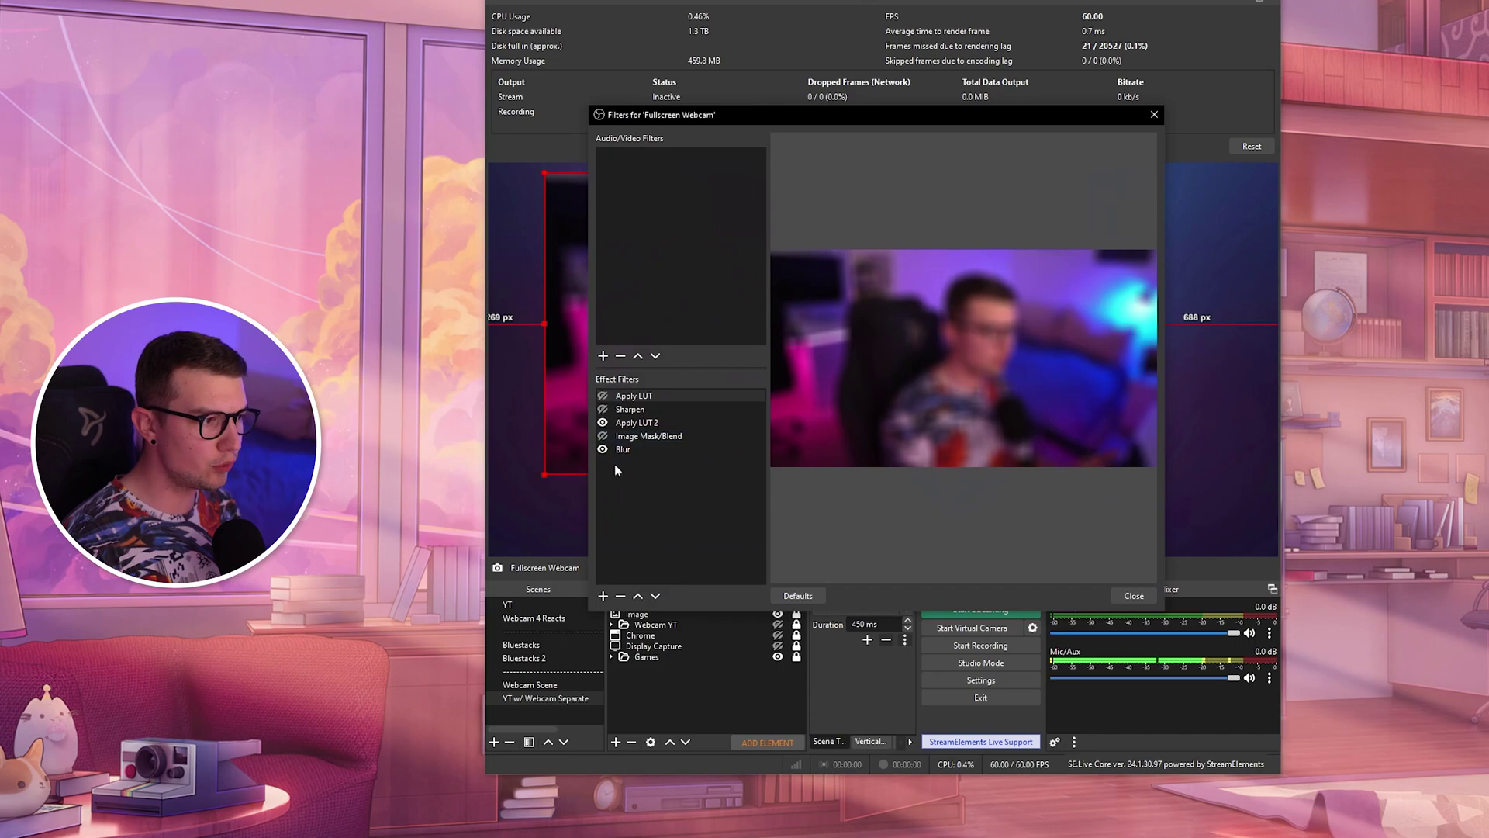
{"action": "left_click", "coordinate": [602, 450]}
{"action": "left_click", "coordinate": [1132, 596]}
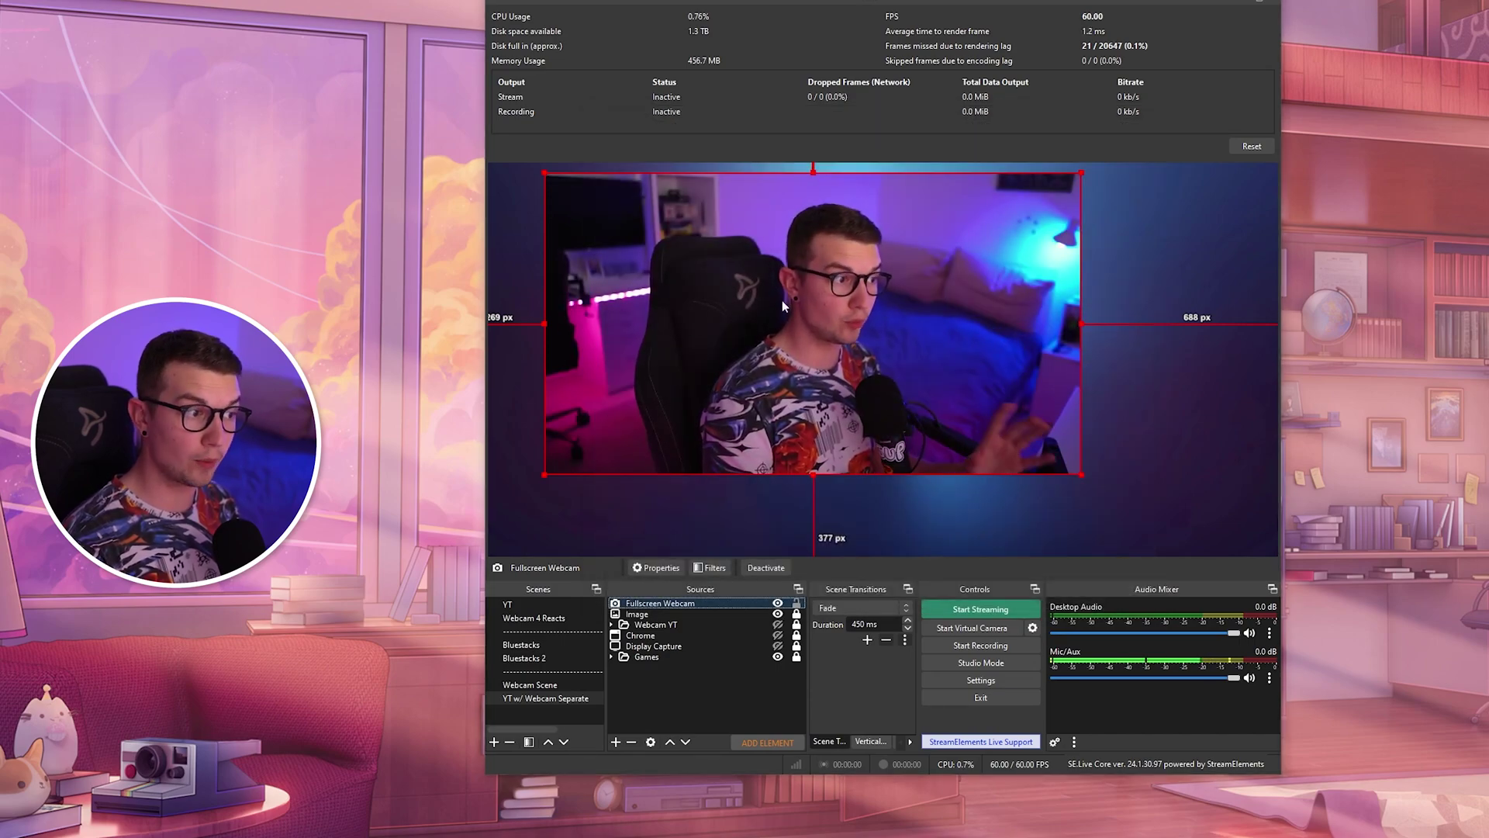
{"action": "left_click_drag", "start_coordinate": [785, 400], "coordinate": [805, 411]}
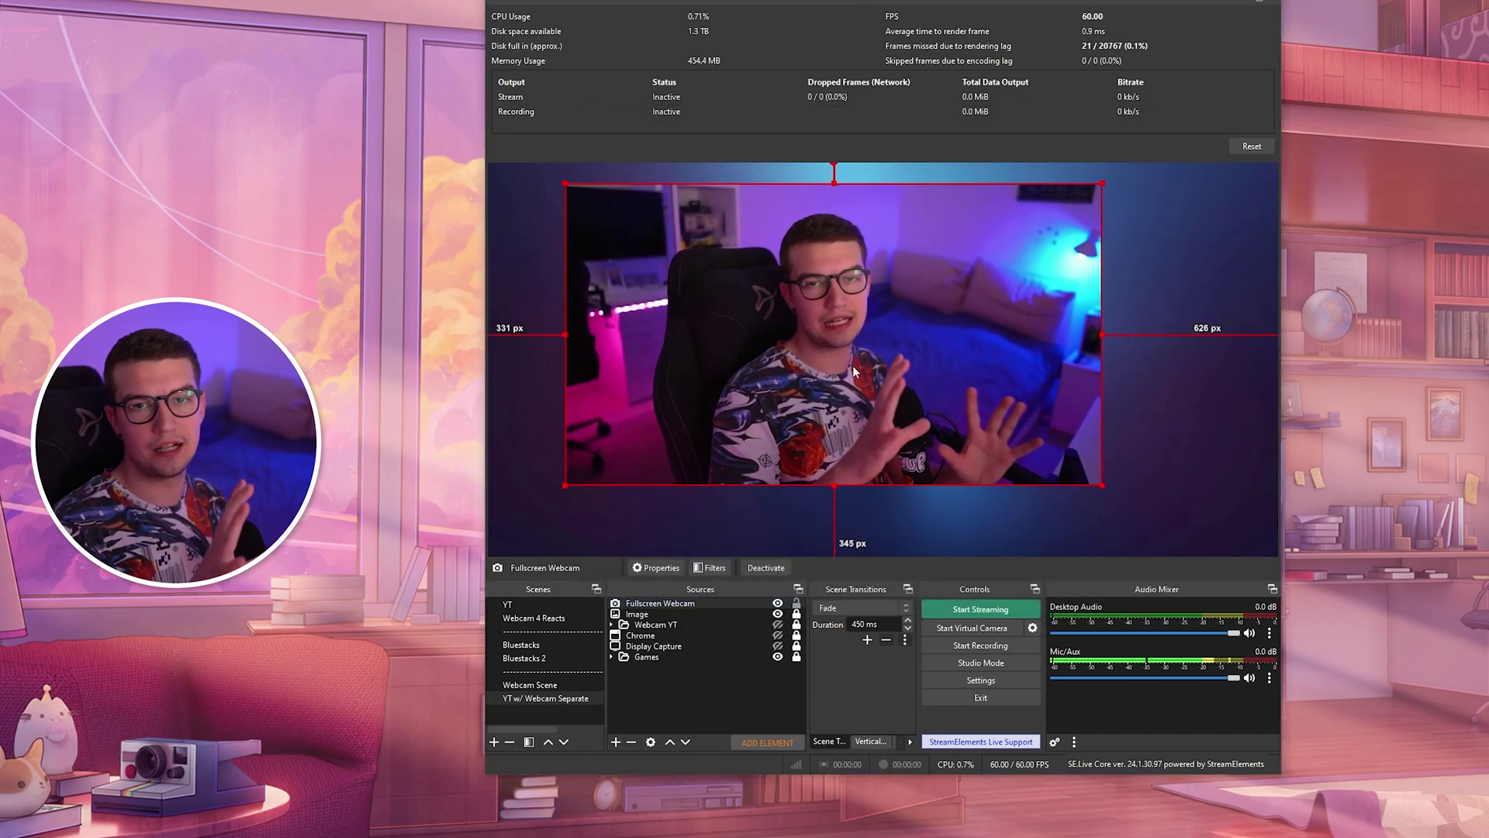
Create a Source Clone source with its default name in YT w/ Webcam Separate
{"action": "left_click", "coordinate": [724, 658]}
{"action": "right_click", "coordinate": [711, 674]}
{"action": "mouse_move", "coordinate": [729, 684]}
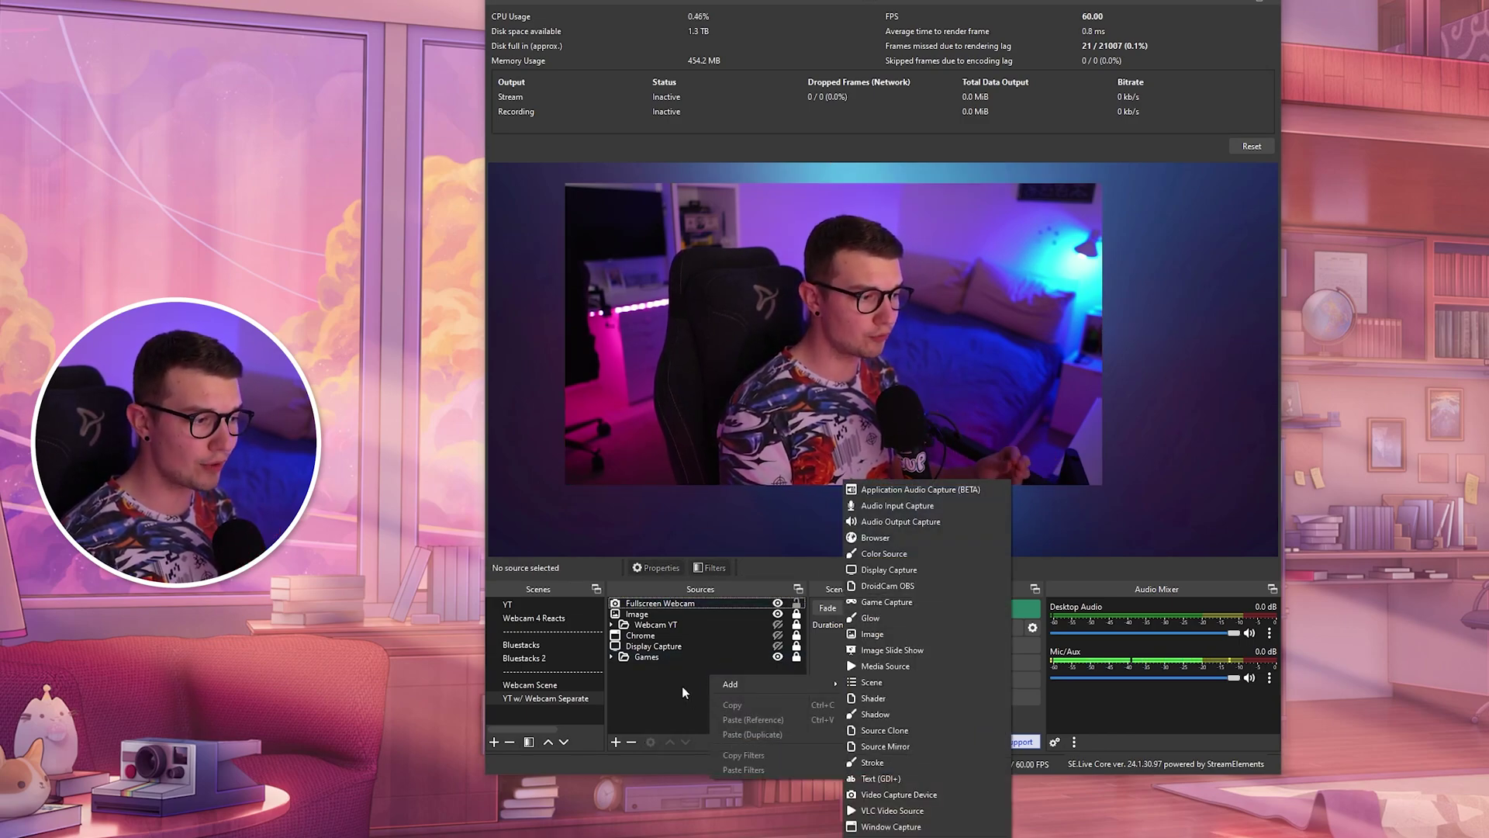
{"action": "left_click", "coordinate": [881, 729]}
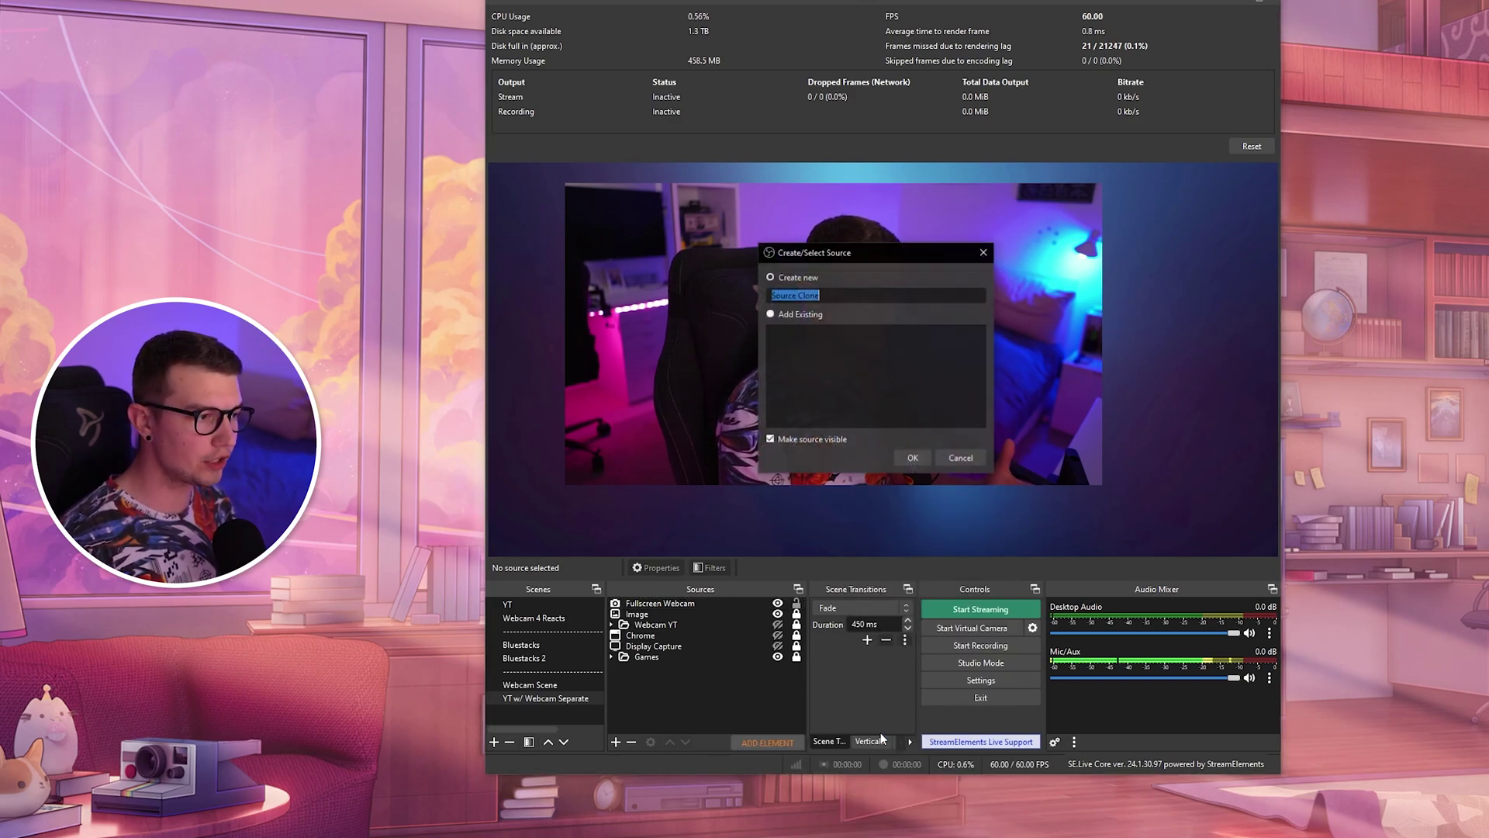
{"action": "left_click", "coordinate": [923, 458]}
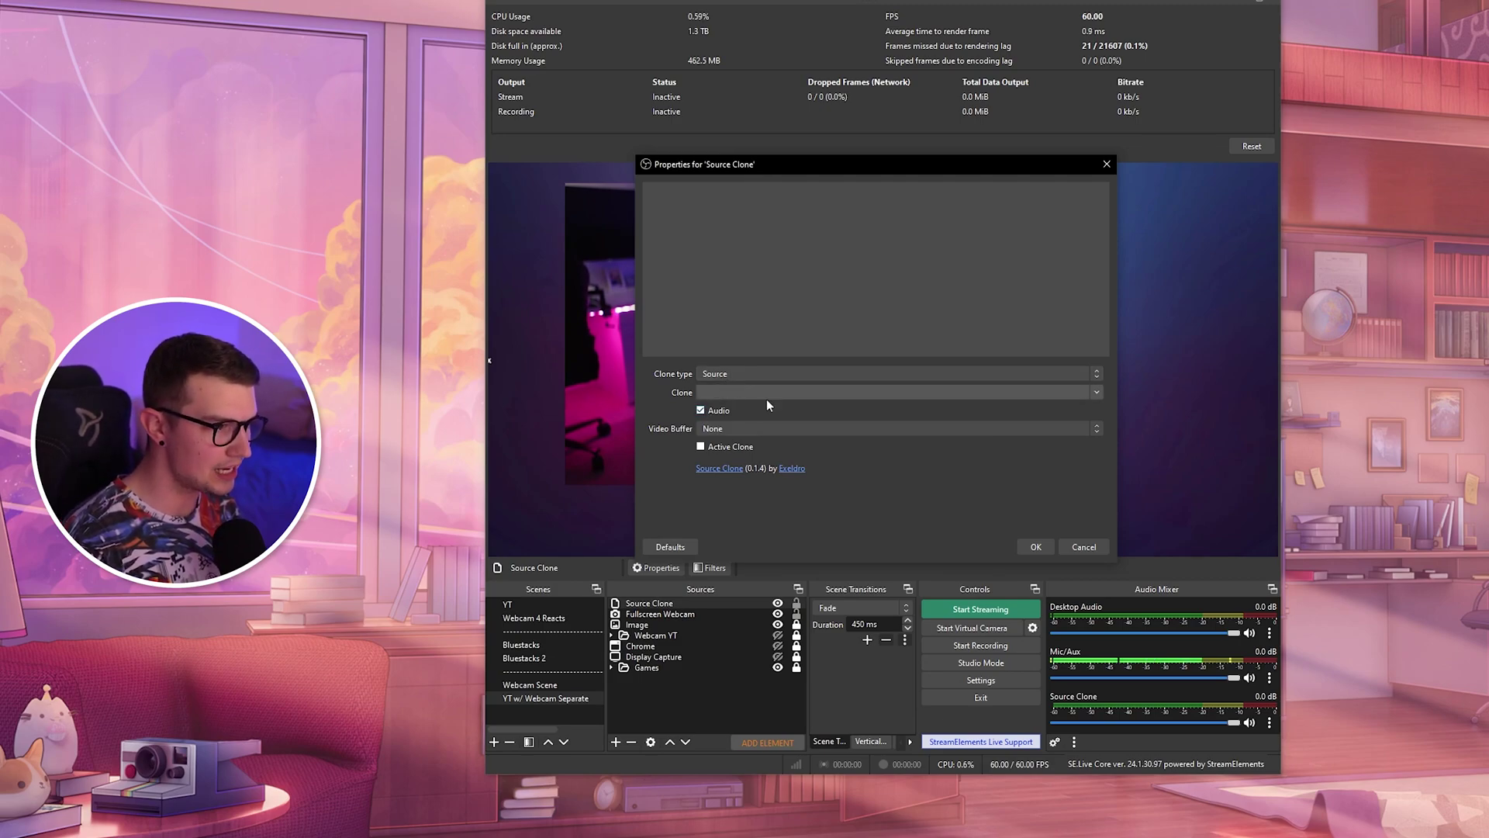
Clone Fullscreen Webcam as type Source, audio off, video buffer None, Active Clone on
{"action": "left_click", "coordinate": [1096, 394]}
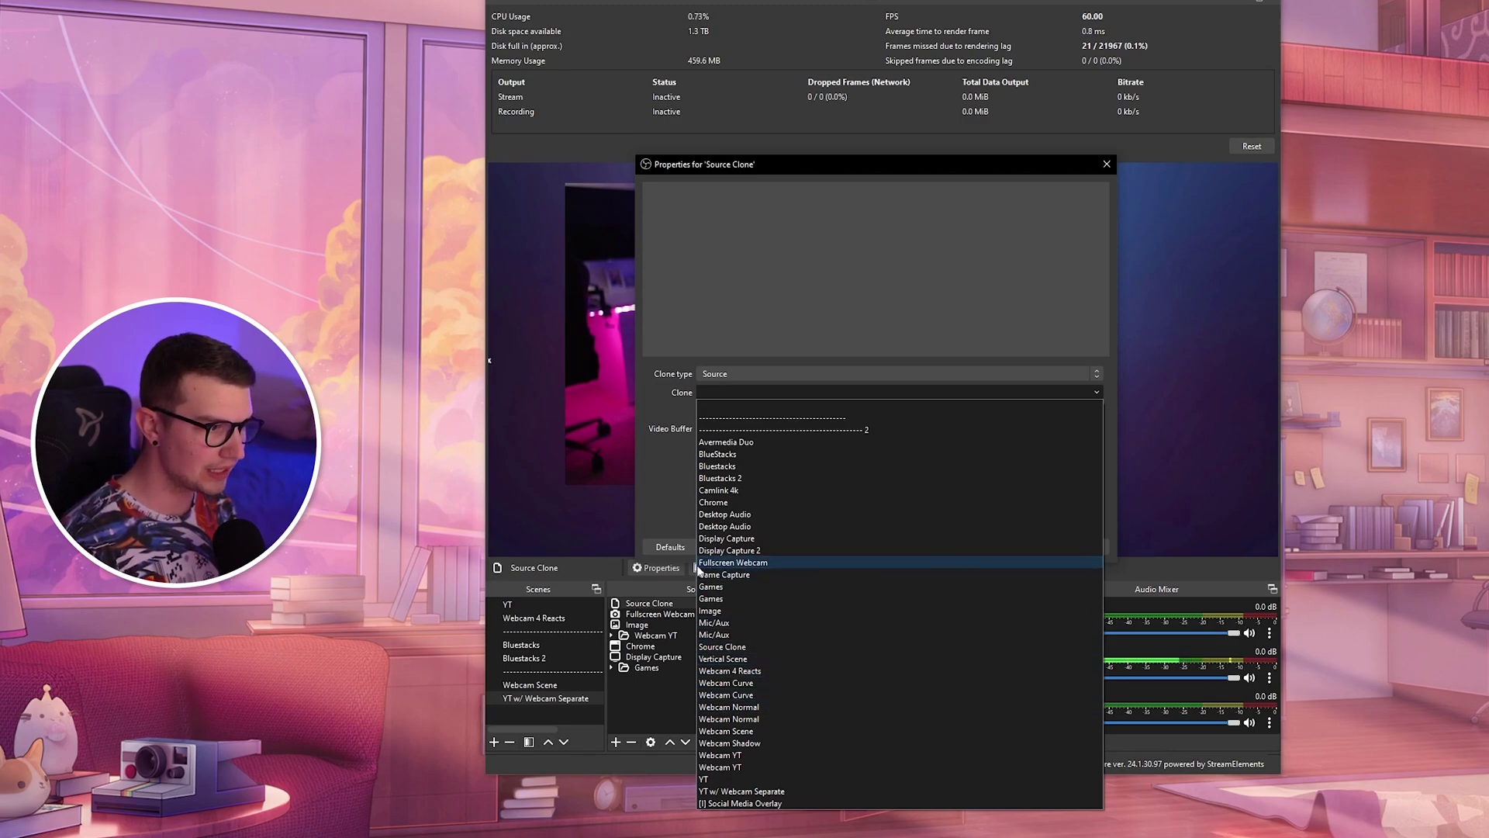
{"action": "left_click", "coordinate": [759, 563]}
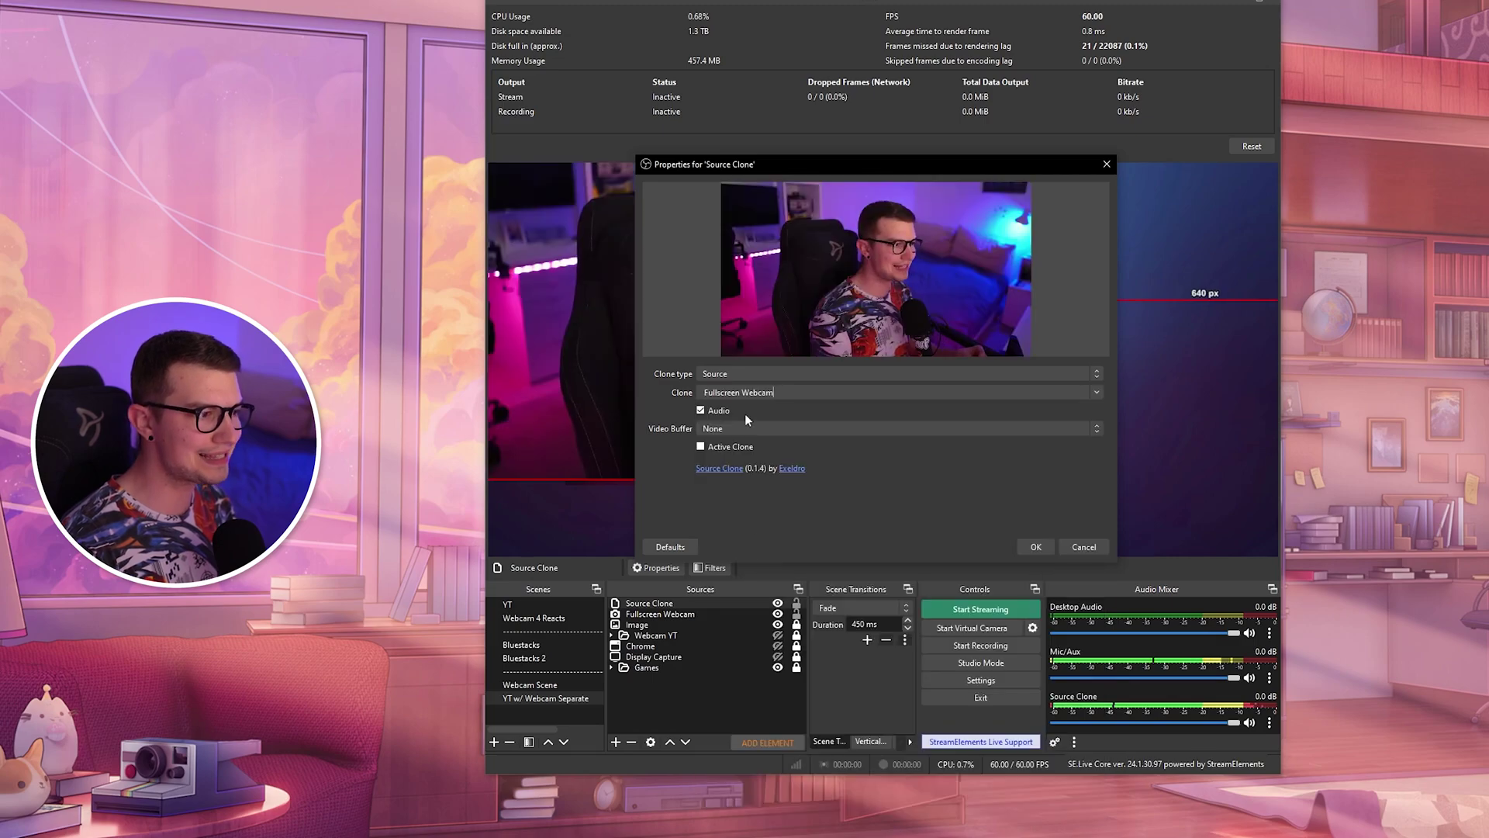
{"action": "left_click", "coordinate": [728, 374]}
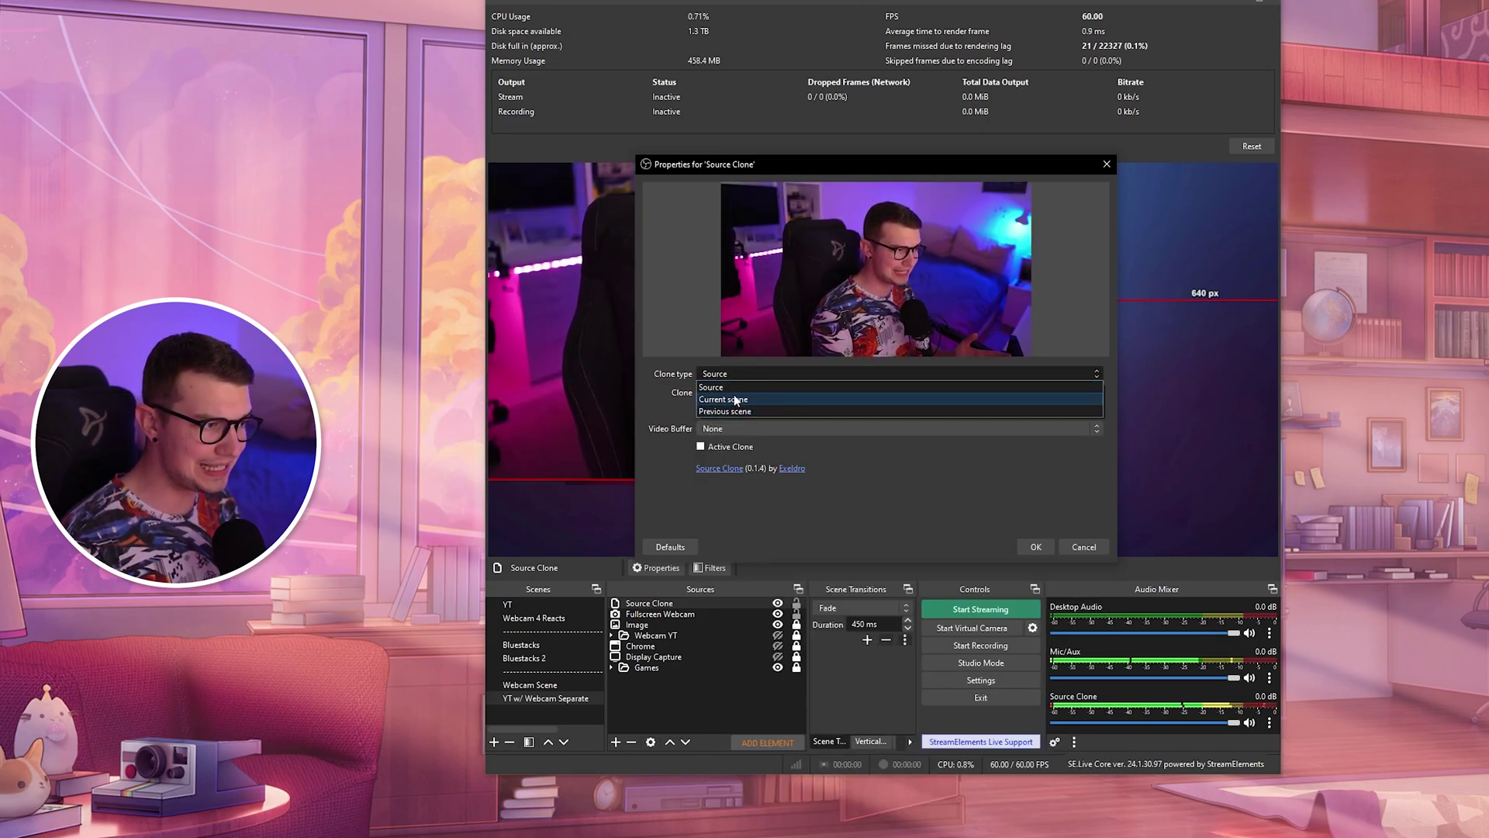
{"action": "left_click", "coordinate": [718, 387]}
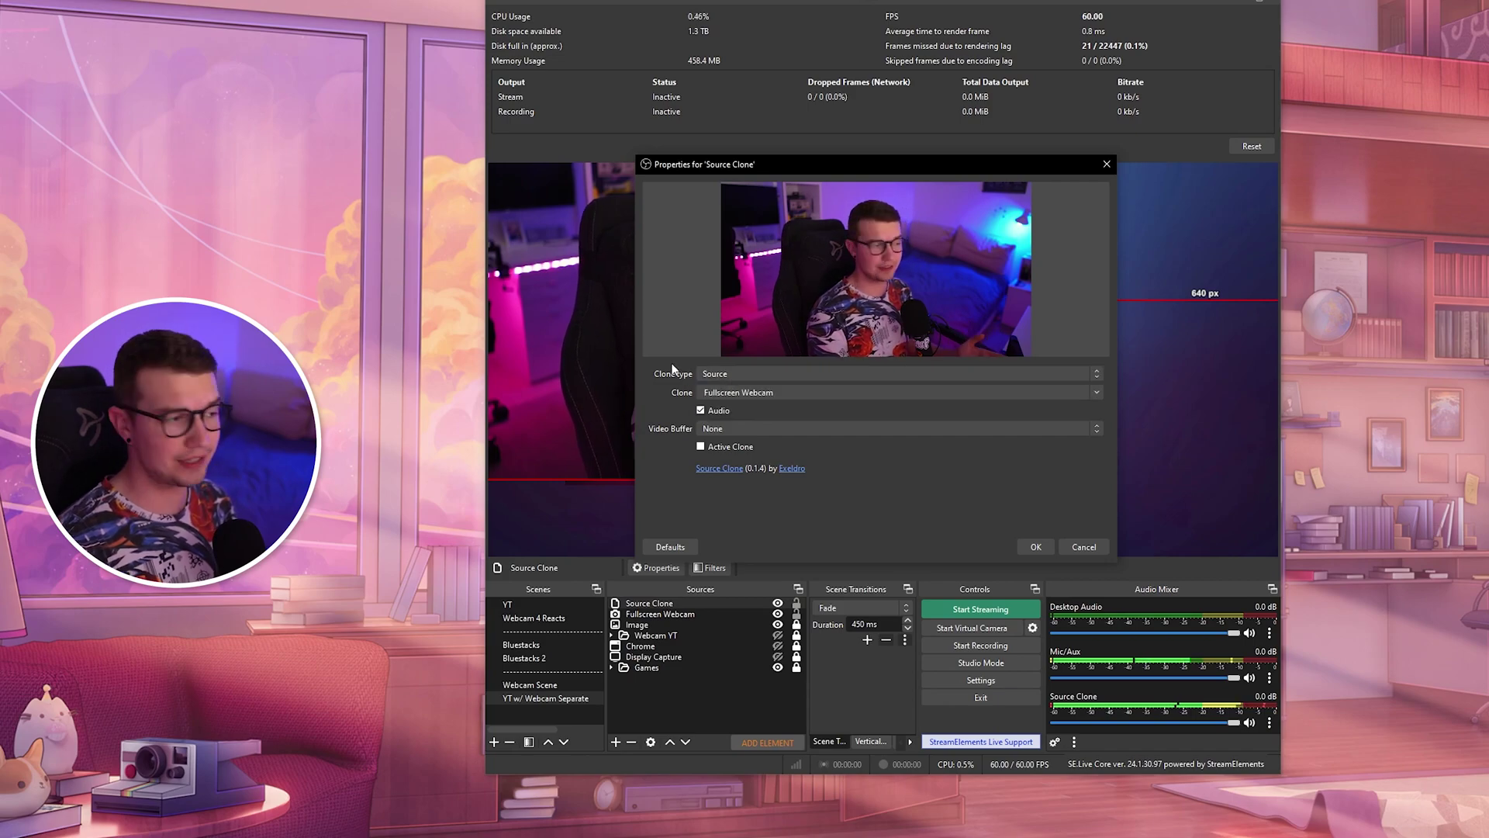
{"action": "left_click", "coordinate": [703, 409]}
{"action": "left_click", "coordinate": [705, 428]}
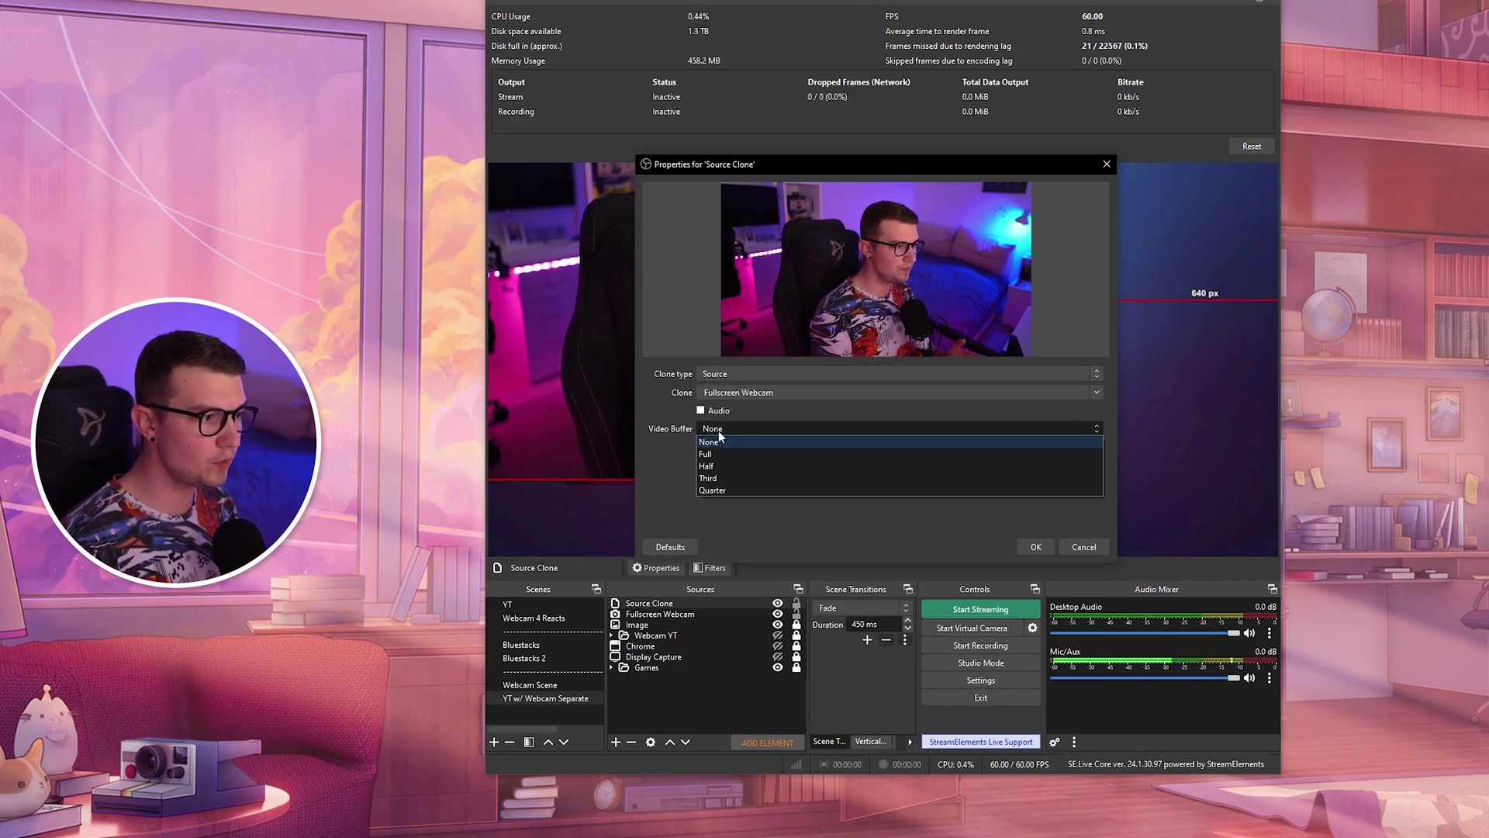
{"action": "left_click", "coordinate": [720, 431]}
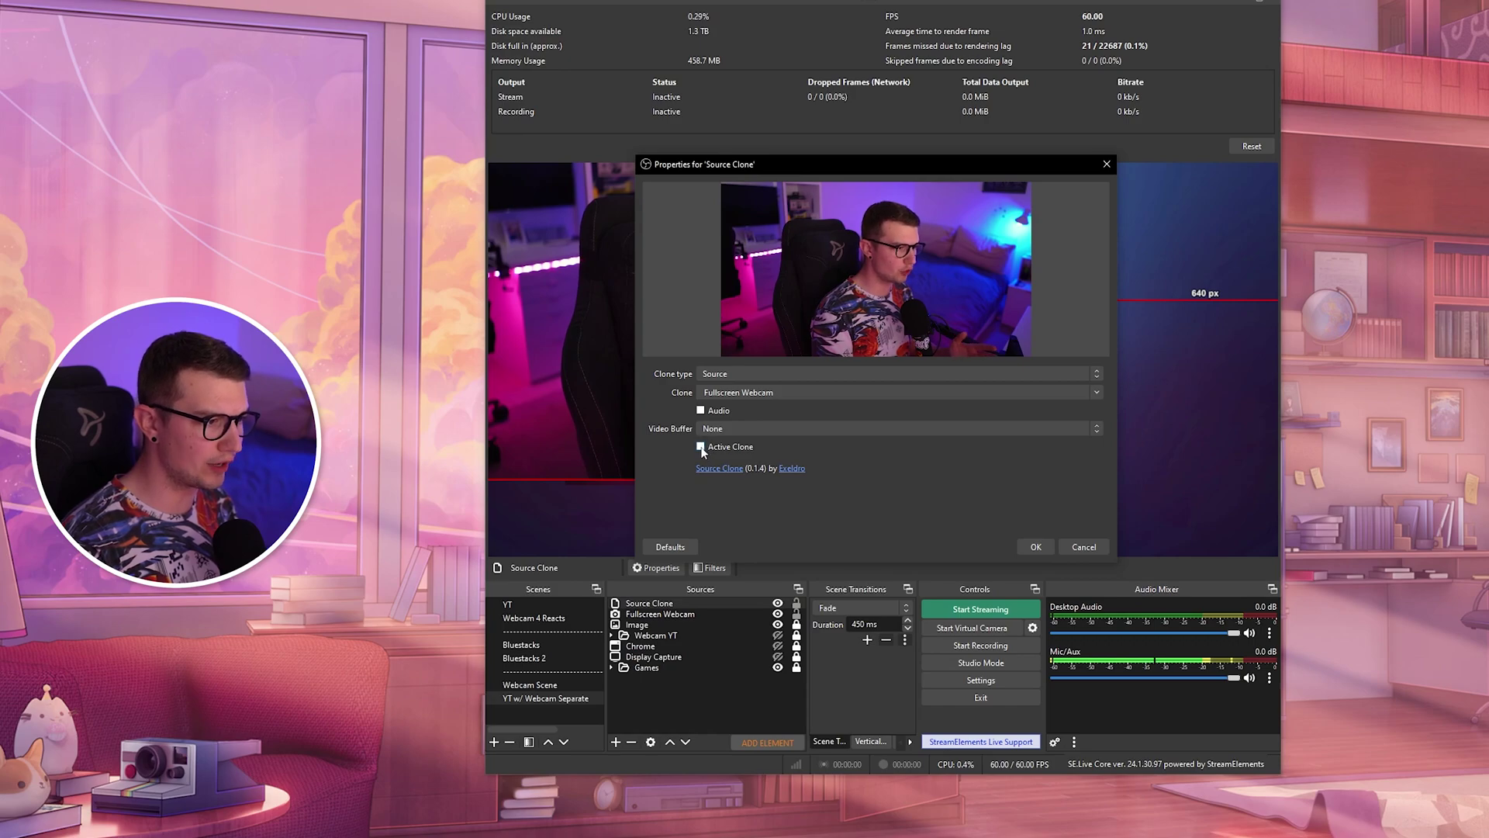
{"action": "left_click", "coordinate": [702, 447]}
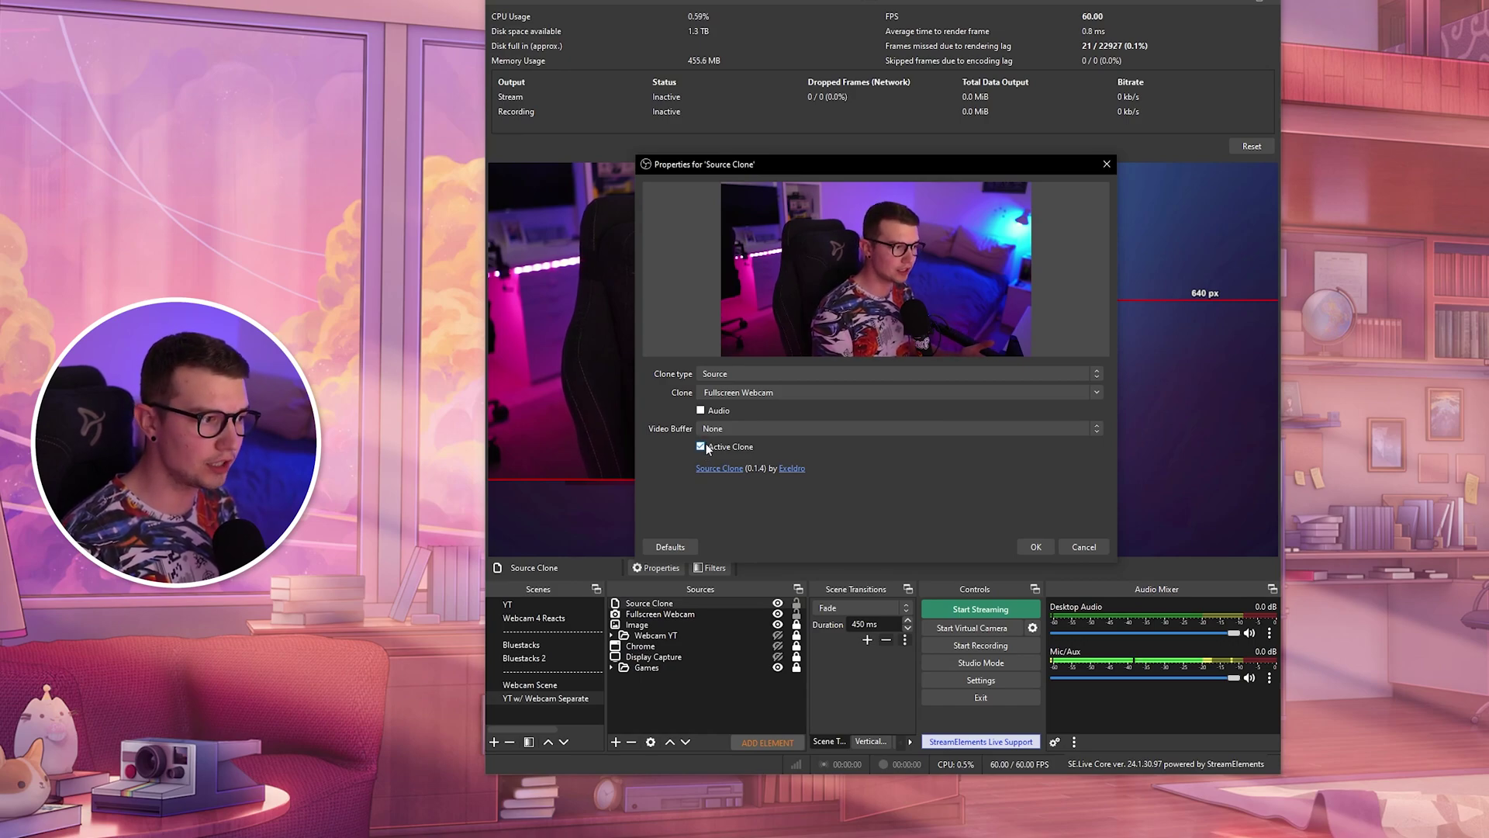
{"action": "left_click", "coordinate": [1036, 547]}
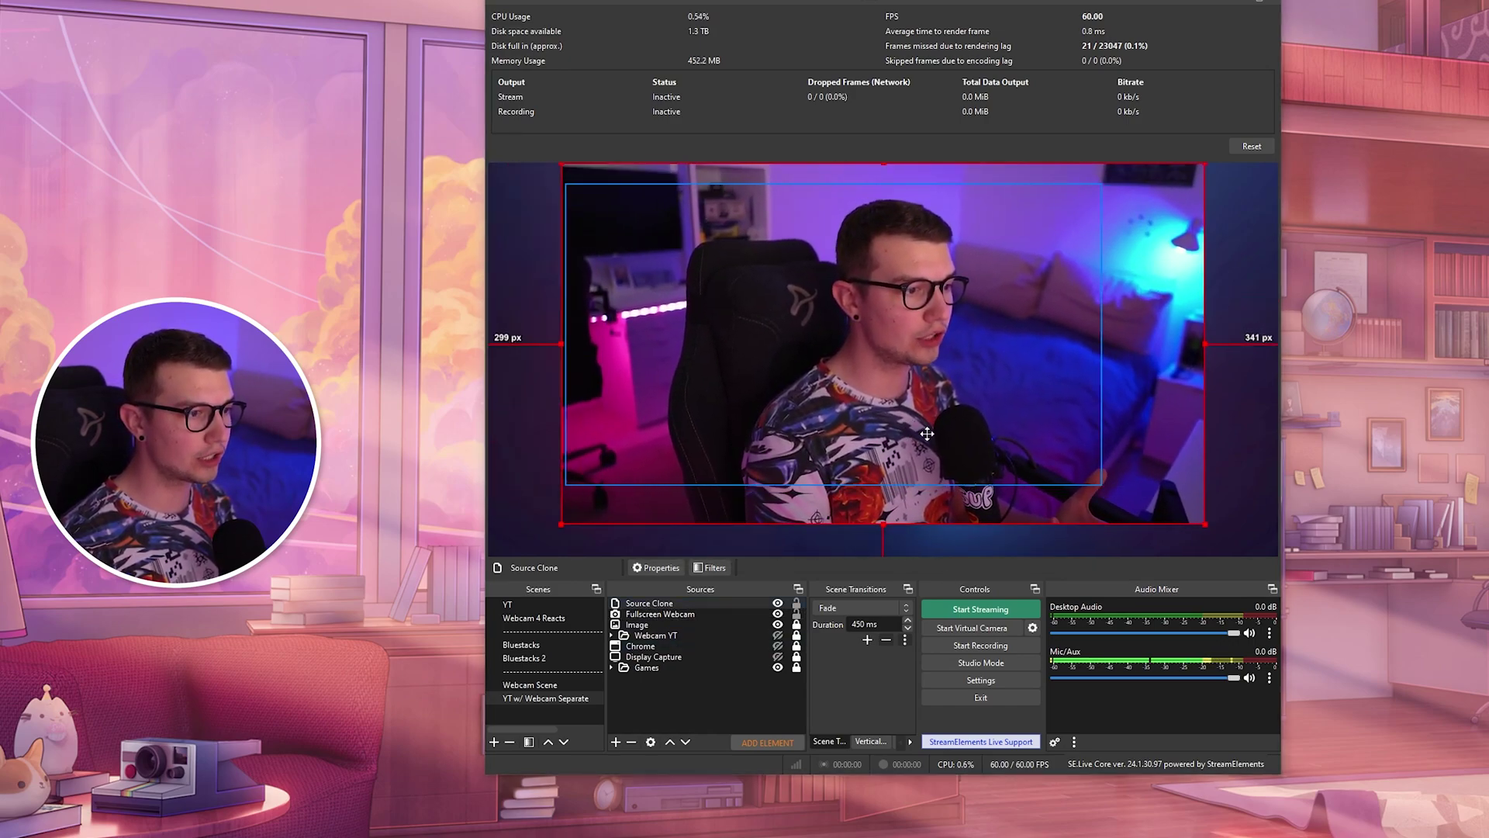
Move the clone toward the bottom-right and shrink the Fullscreen Webcam into the top-left
{"action": "mouse_move", "coordinate": [927, 433]}
{"action": "left_mouse_down"}
{"action": "mouse_move", "coordinate": [1140, 453]}
{"action": "mouse_move", "coordinate": [996, 412]}
{"action": "left_mouse_up"}
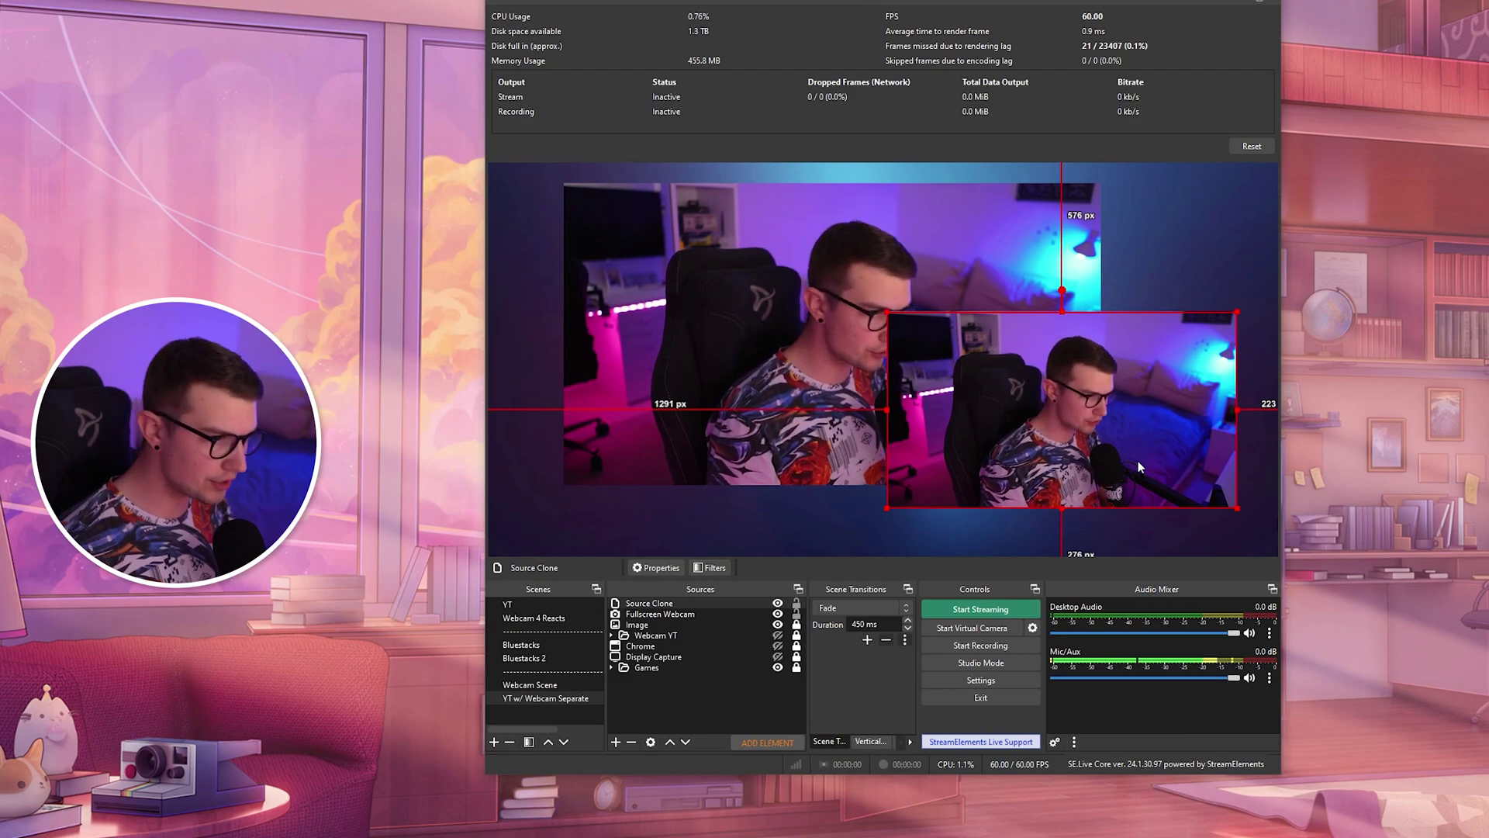
{"action": "left_click", "coordinate": [660, 613]}
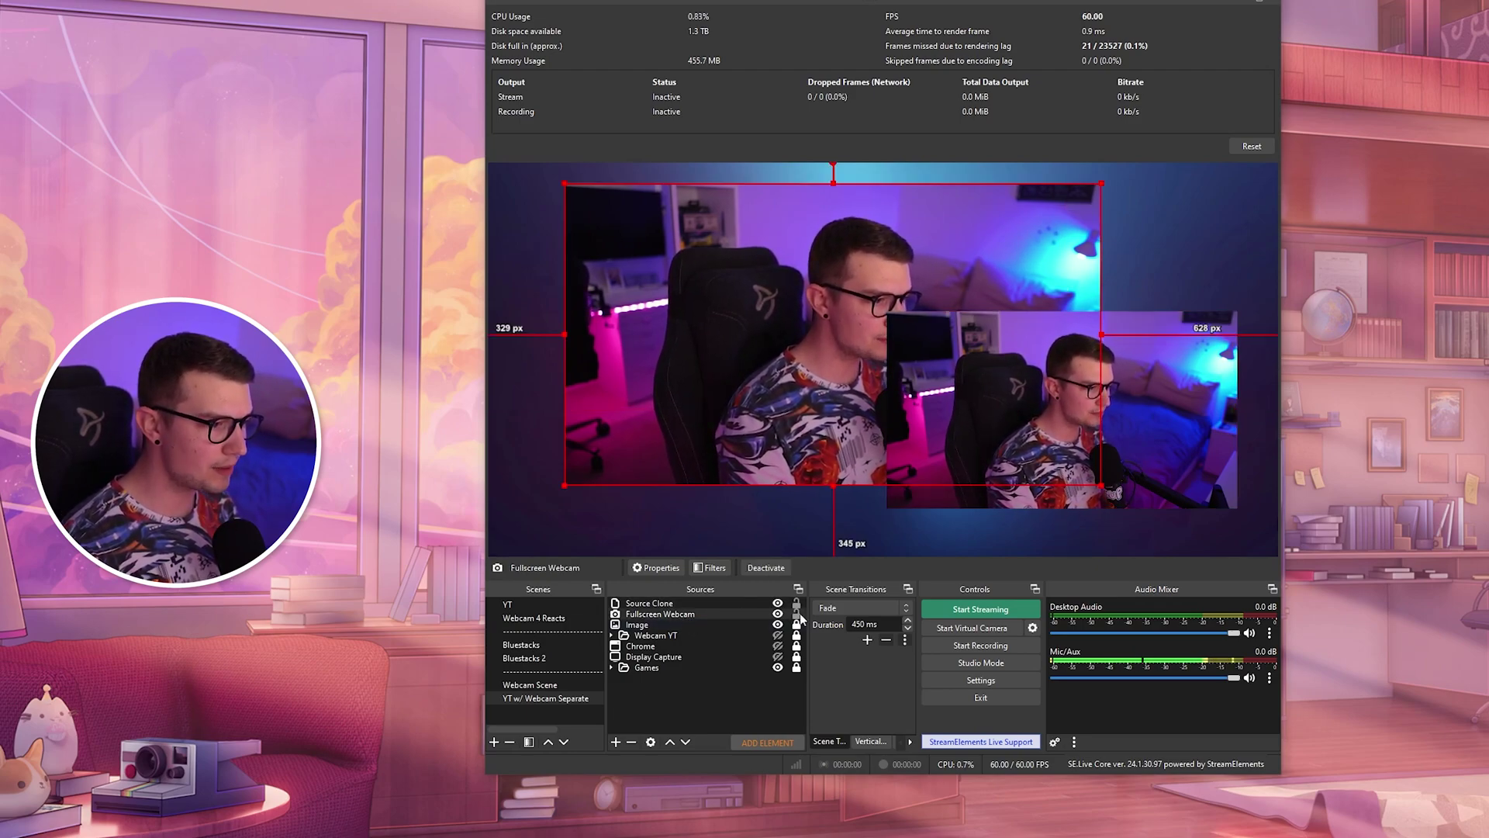
{"action": "left_click_drag", "start_coordinate": [1100, 487], "coordinate": [824, 333]}
{"action": "left_click_drag", "start_coordinate": [734, 254], "coordinate": [662, 236]}
Raise the right view and enlarge and align the left view beside it at equal size
{"action": "left_click_drag", "start_coordinate": [1160, 427], "coordinate": [1121, 300]}
{"action": "left_click_drag", "start_coordinate": [689, 235], "coordinate": [709, 279]}
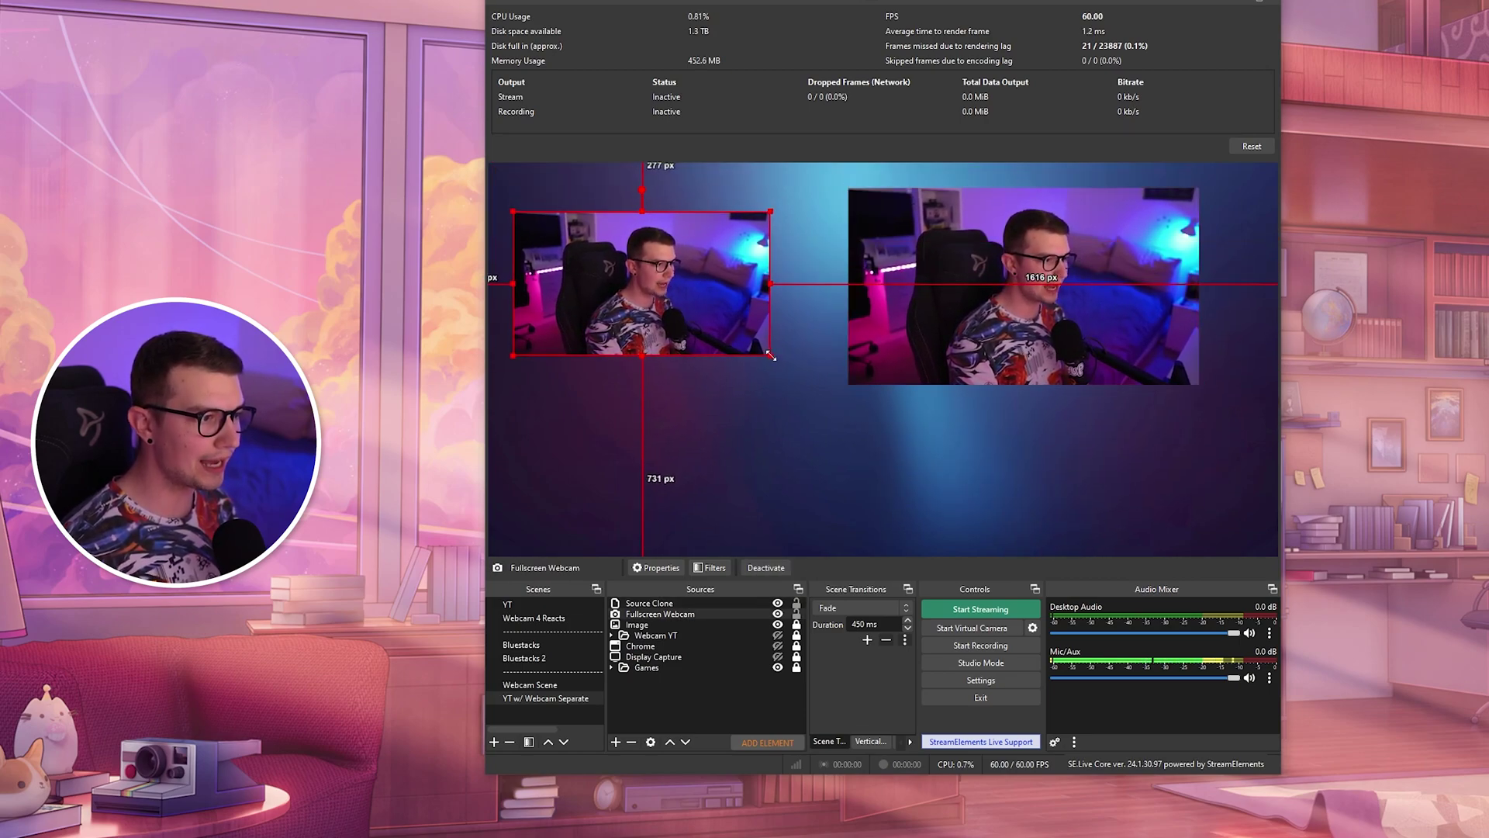
{"action": "left_click_drag", "start_coordinate": [770, 356], "coordinate": [853, 401]}
{"action": "left_click_drag", "start_coordinate": [757, 354], "coordinate": [737, 332]}
{"action": "left_click", "coordinate": [859, 464]}
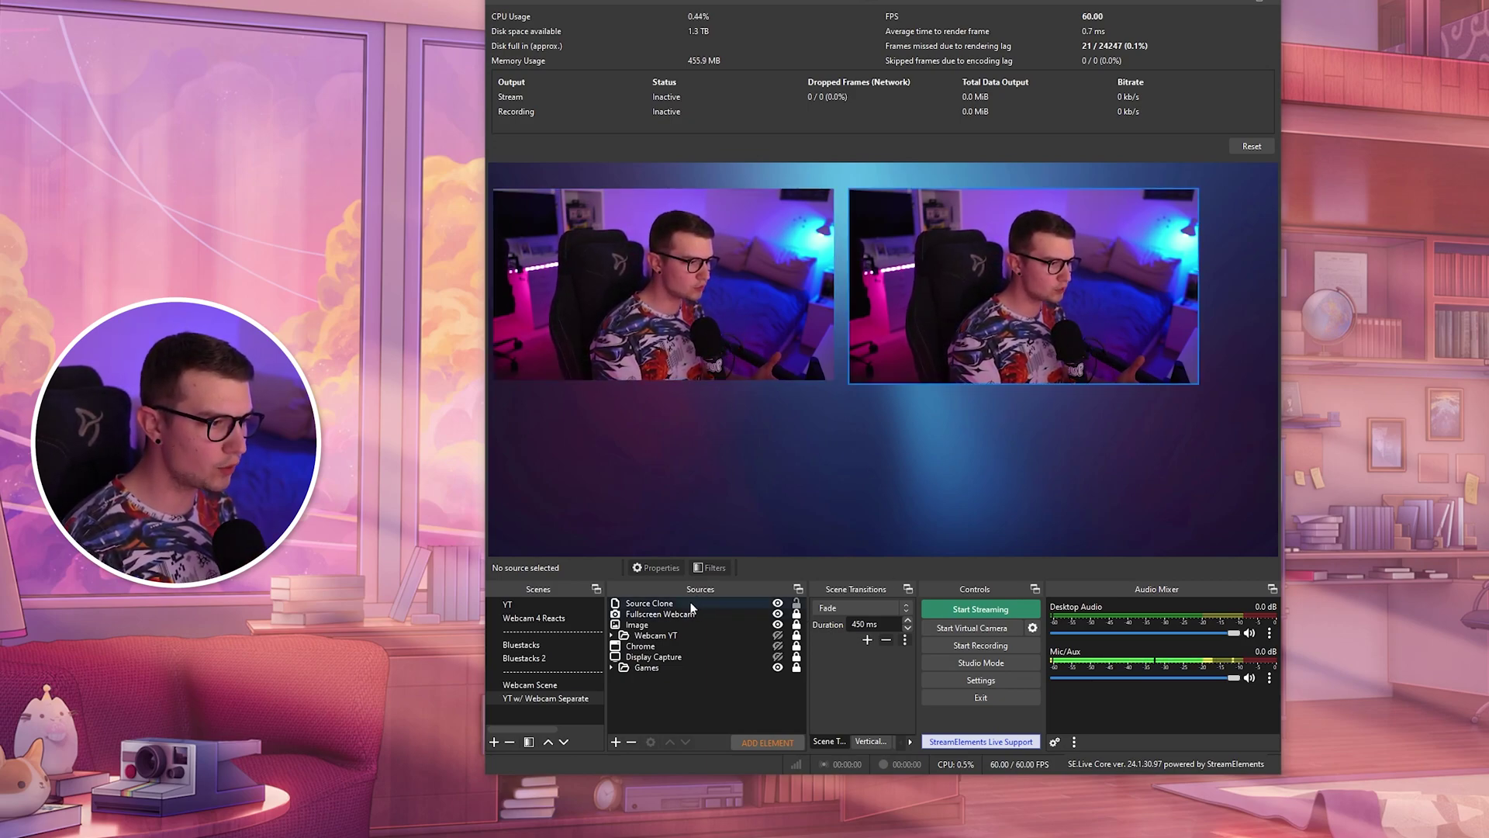
Add an effect filter named Blur to the Source Clone and set its size to 27
{"action": "right_click", "coordinate": [639, 605]}
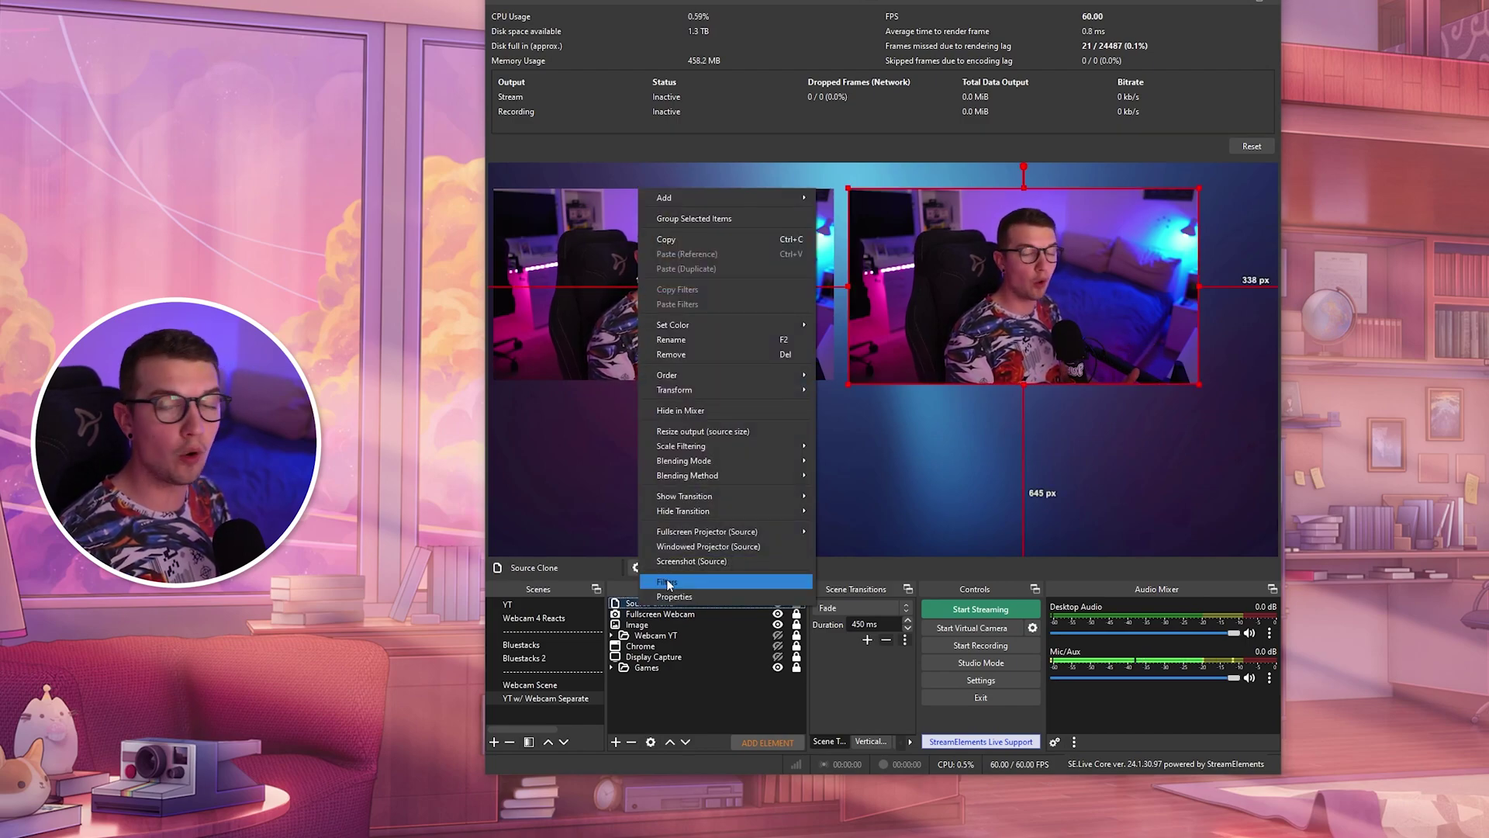
{"action": "left_click", "coordinate": [668, 582]}
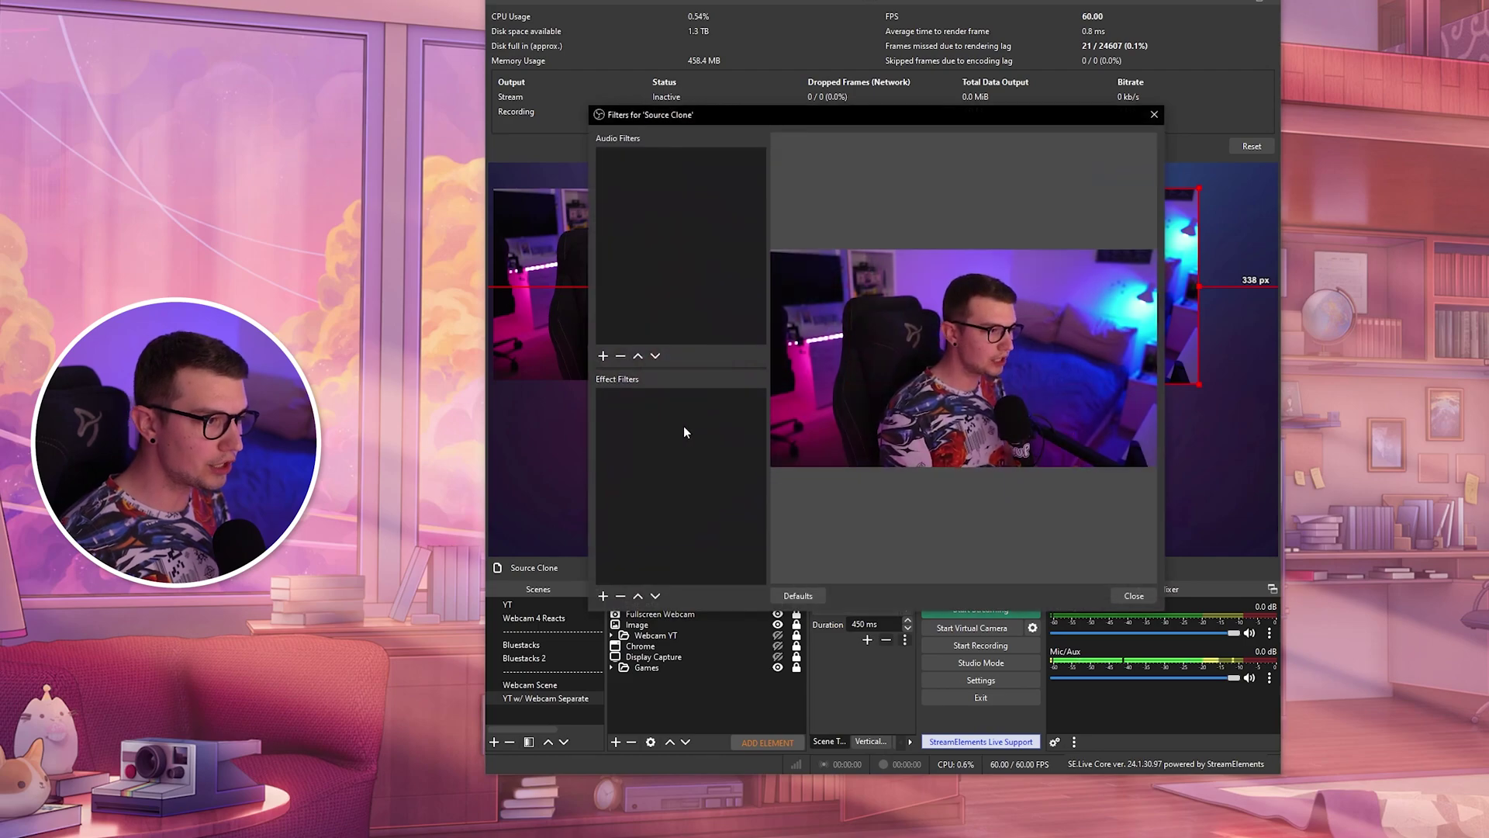
{"action": "right_click", "coordinate": [686, 425]}
{"action": "mouse_move", "coordinate": [729, 431]}
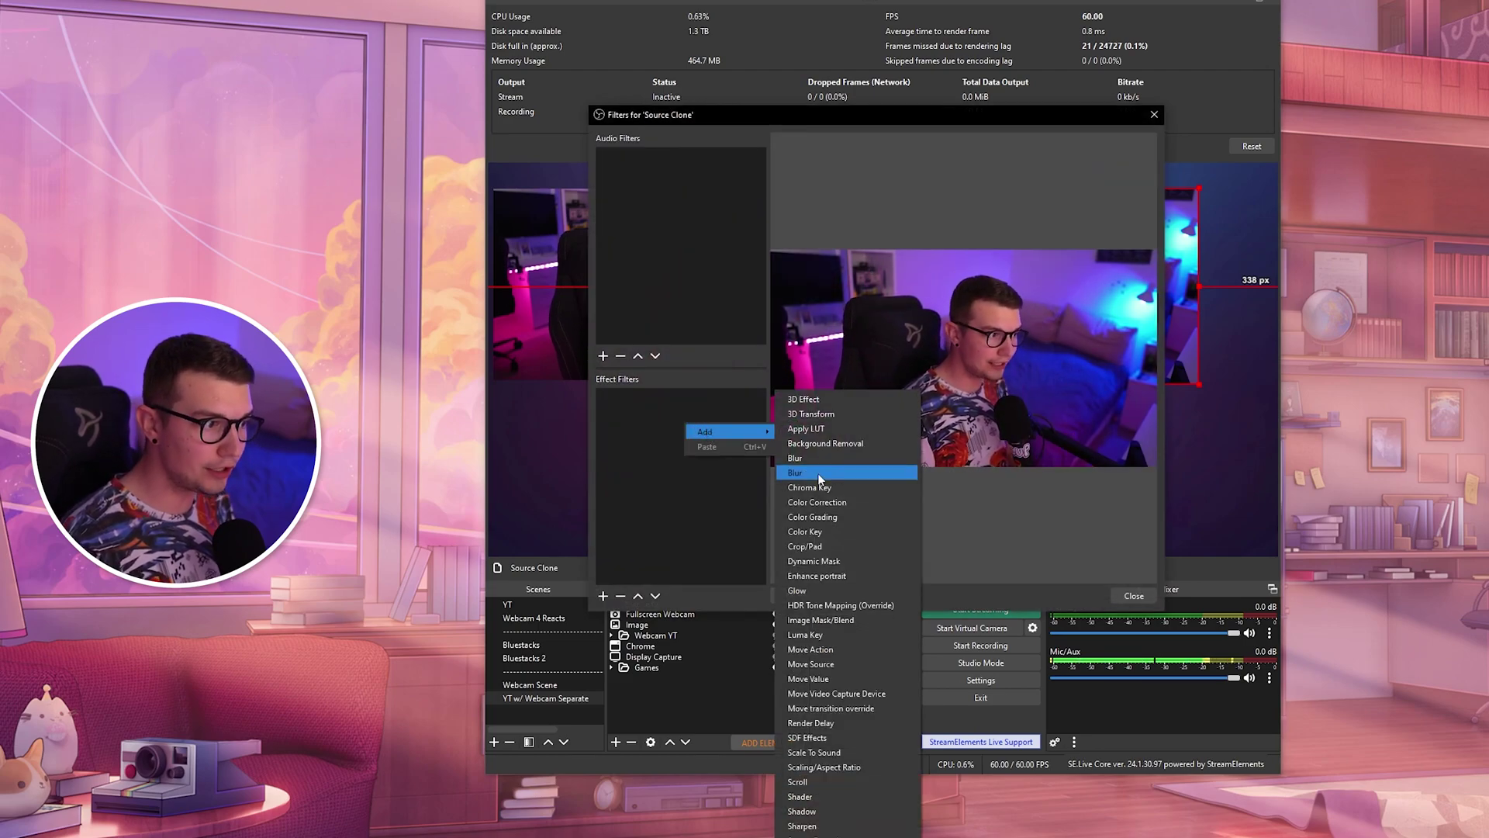
{"action": "left_click", "coordinate": [805, 467]}
{"action": "key", "text": "Return"}
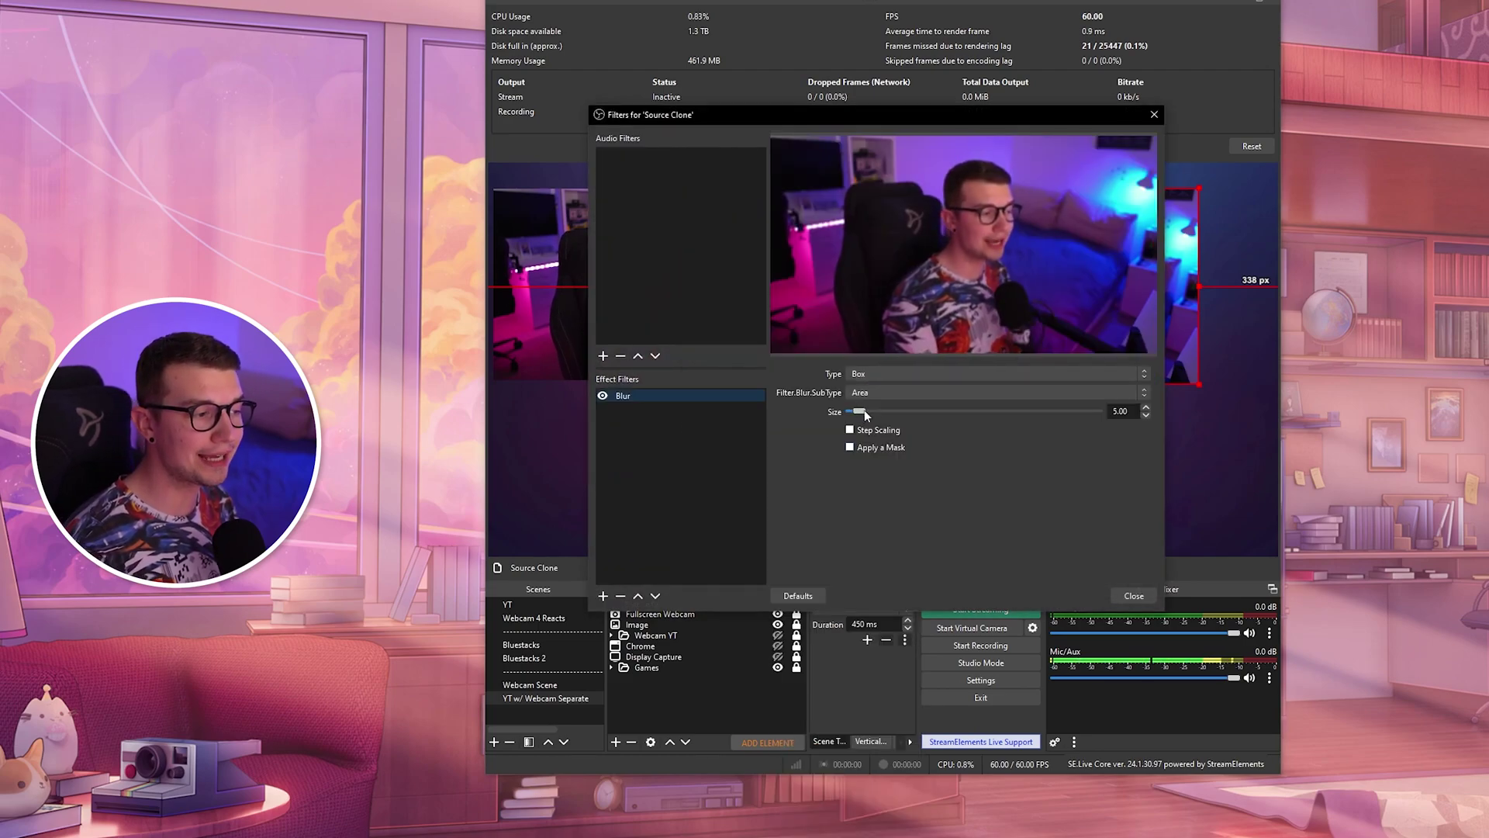
{"action": "left_click_drag", "start_coordinate": [879, 414], "coordinate": [904, 415]}
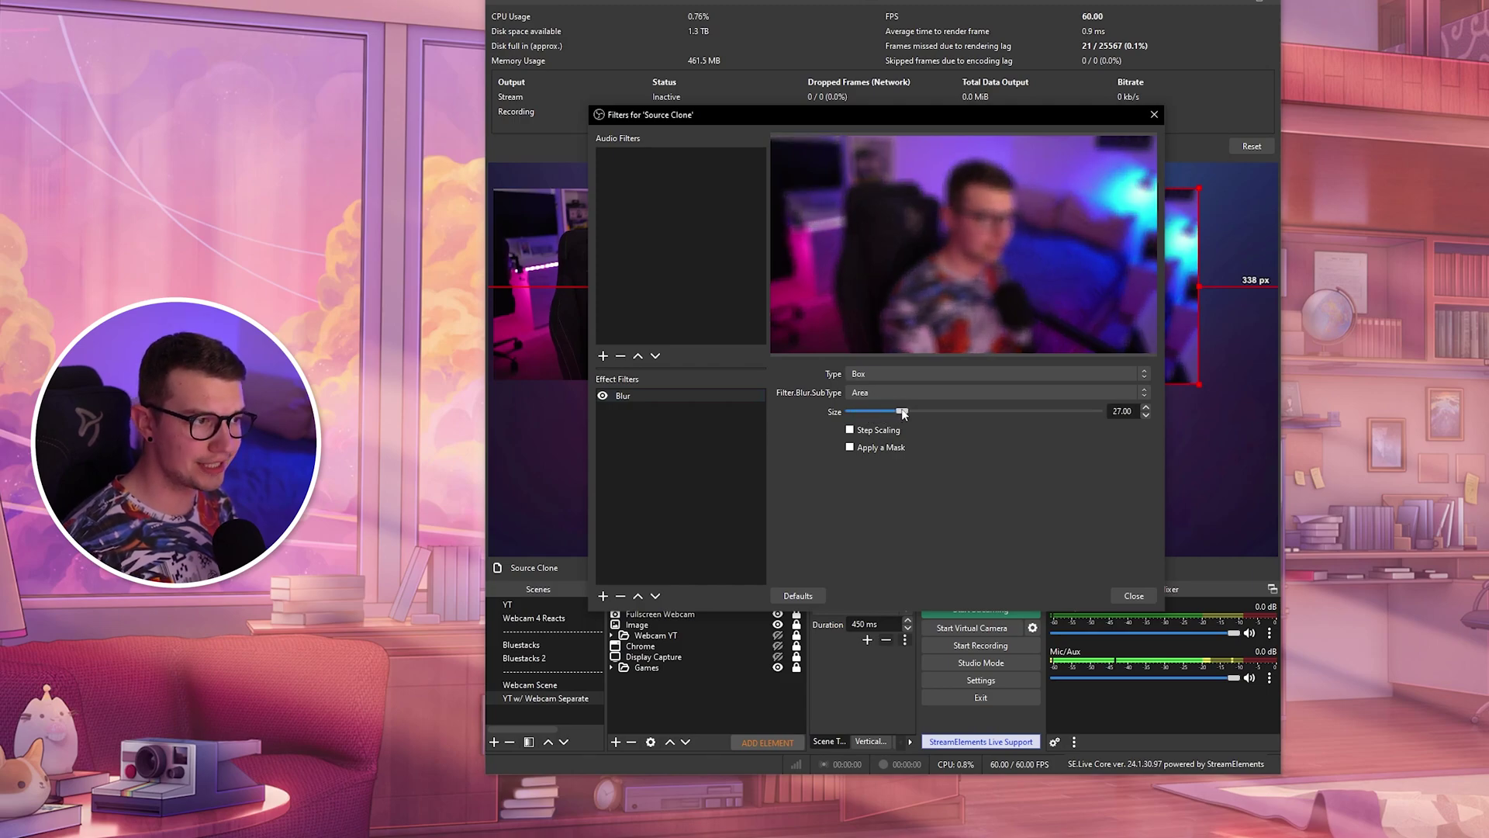
{"action": "left_click", "coordinate": [1153, 115]}
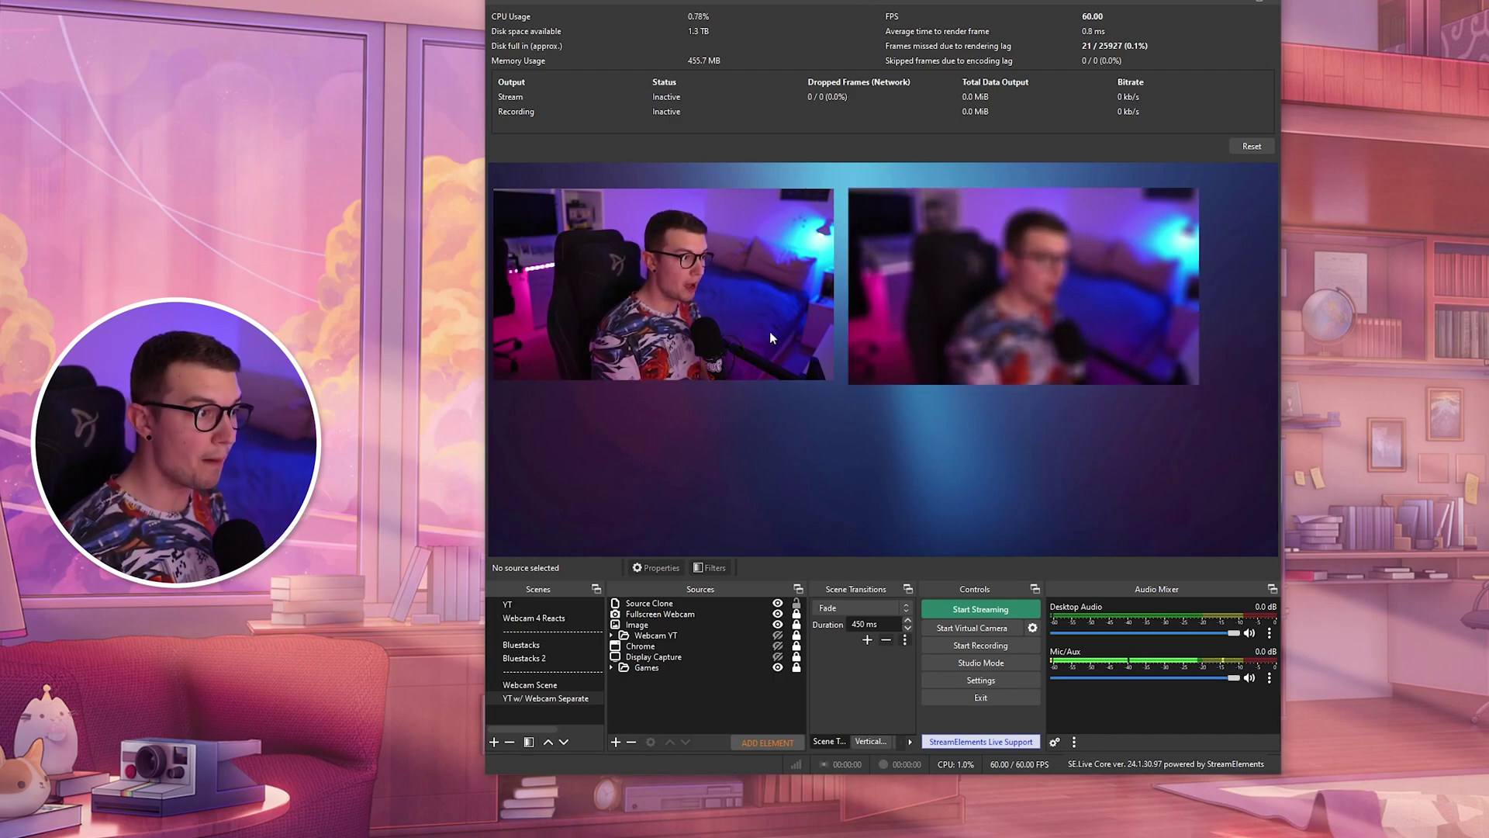
{"action": "left_click", "coordinate": [530, 684]}
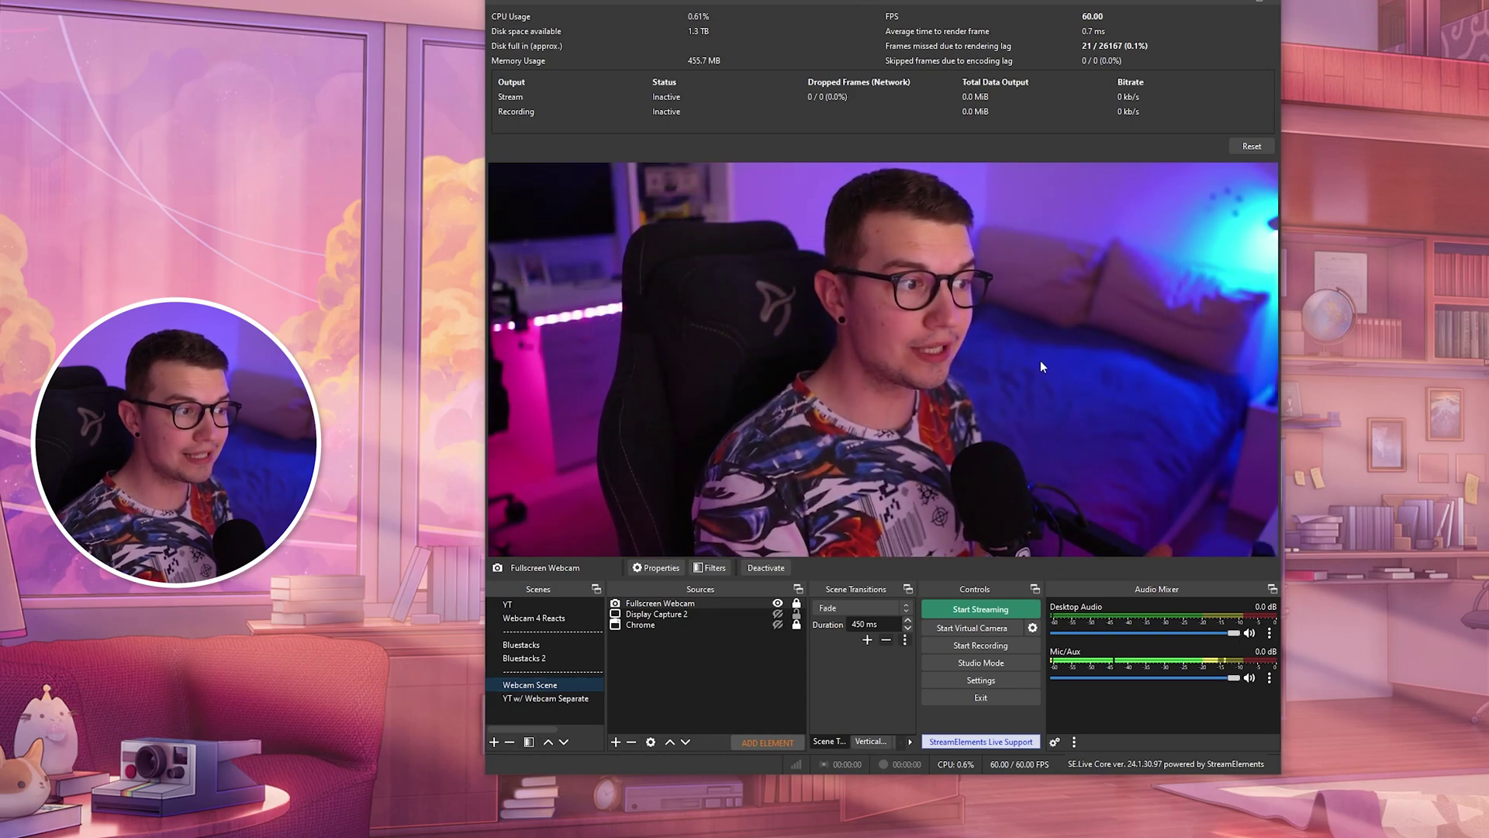
{"action": "left_click", "coordinate": [543, 699]}
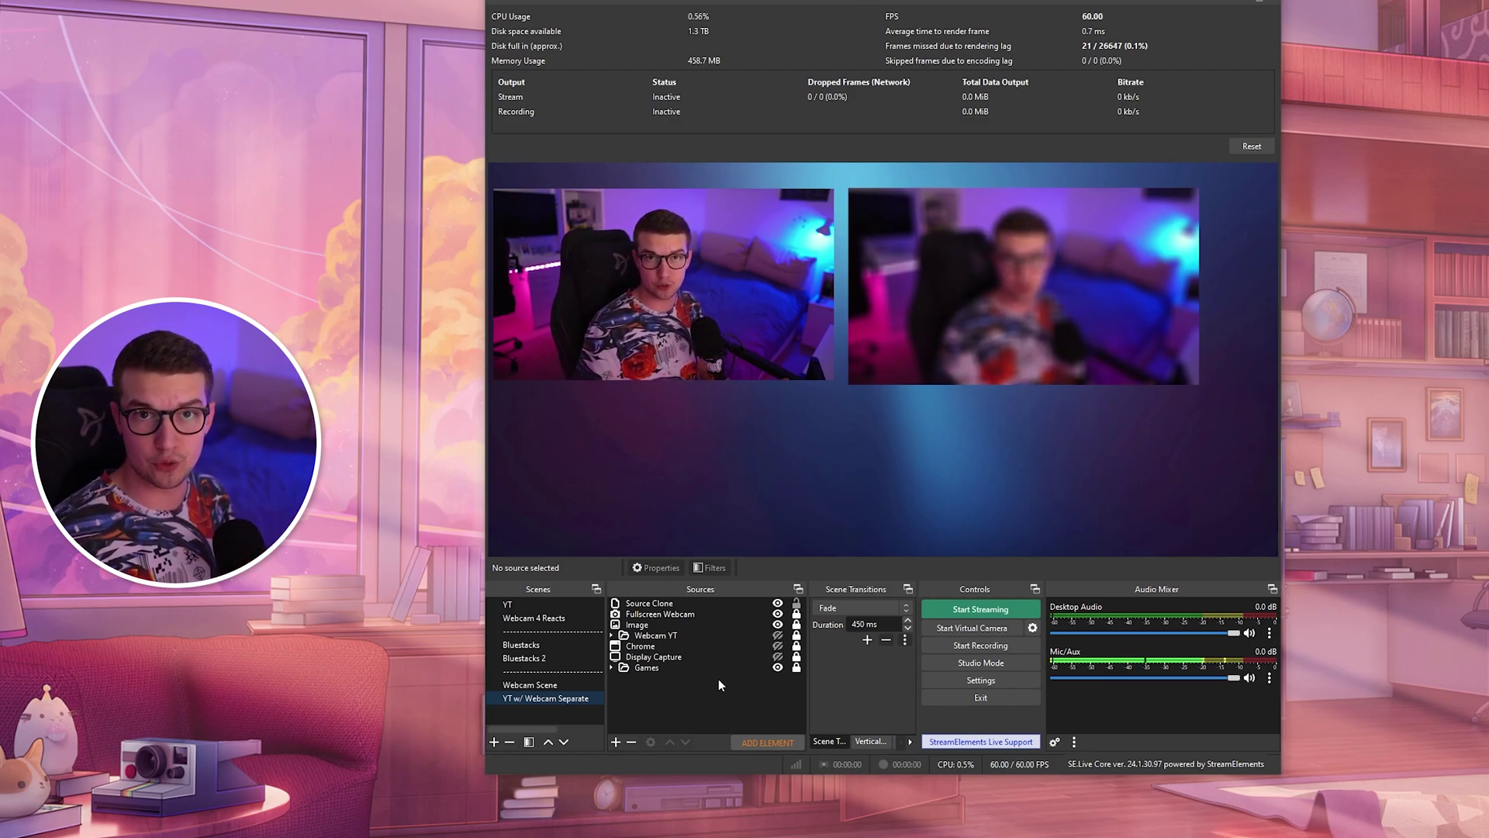
{"action": "left_click", "coordinate": [668, 615]}
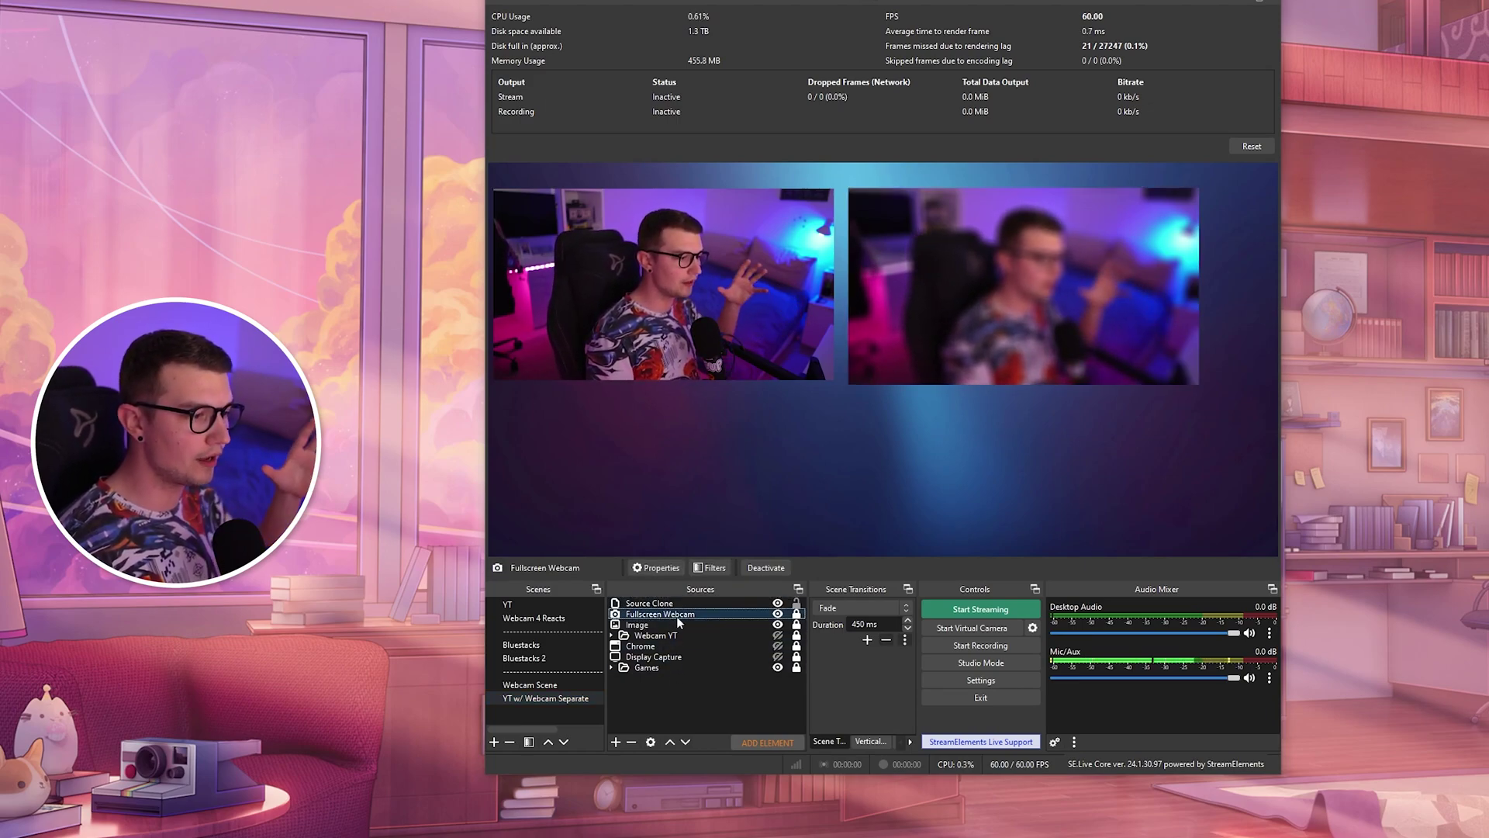